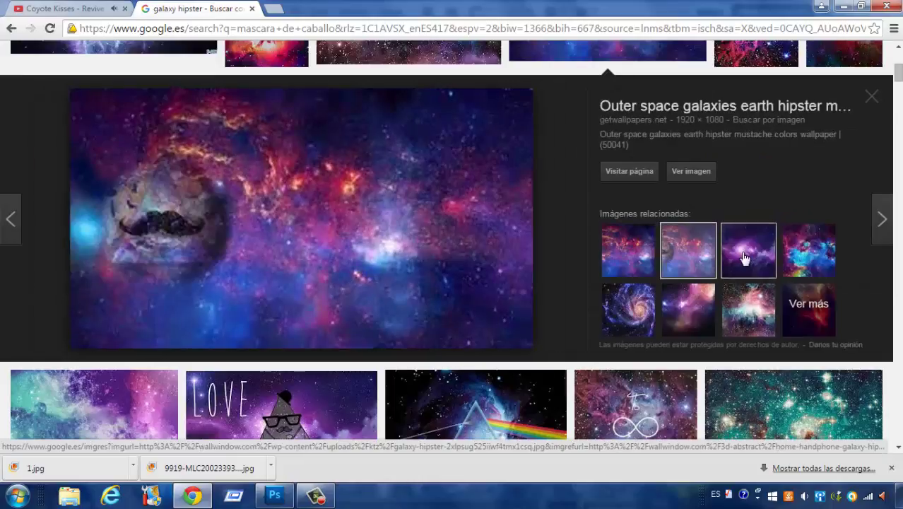
Save the Hipster galaxy picture from the related image results and place it in the Photoshop document with the caps and horse head.
{"action": "left_click", "coordinate": [748, 250]}
{"action": "right_click", "coordinate": [316, 175]}
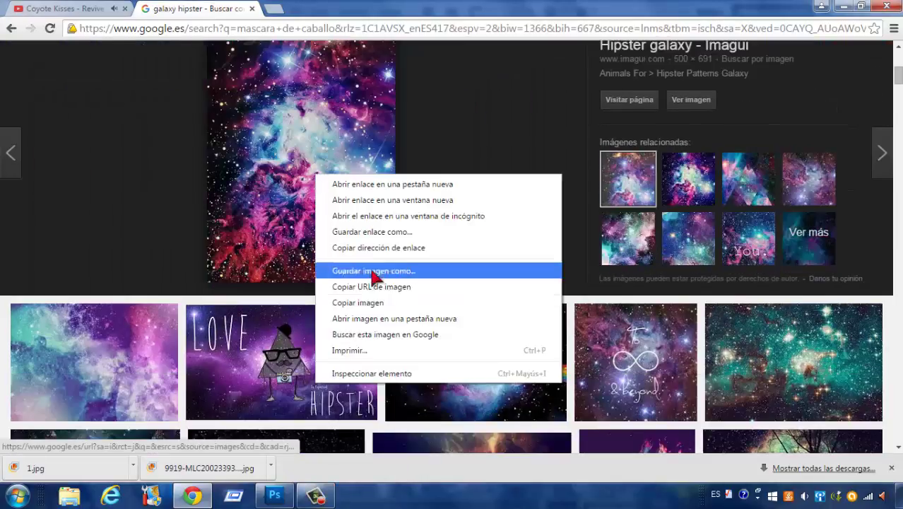
{"action": "left_click", "coordinate": [373, 271]}
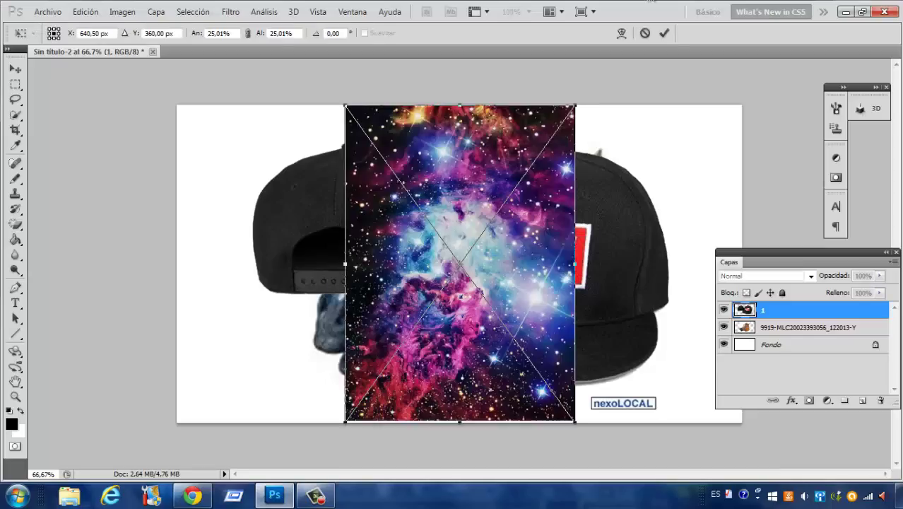
{"action": "key", "text": "Return"}
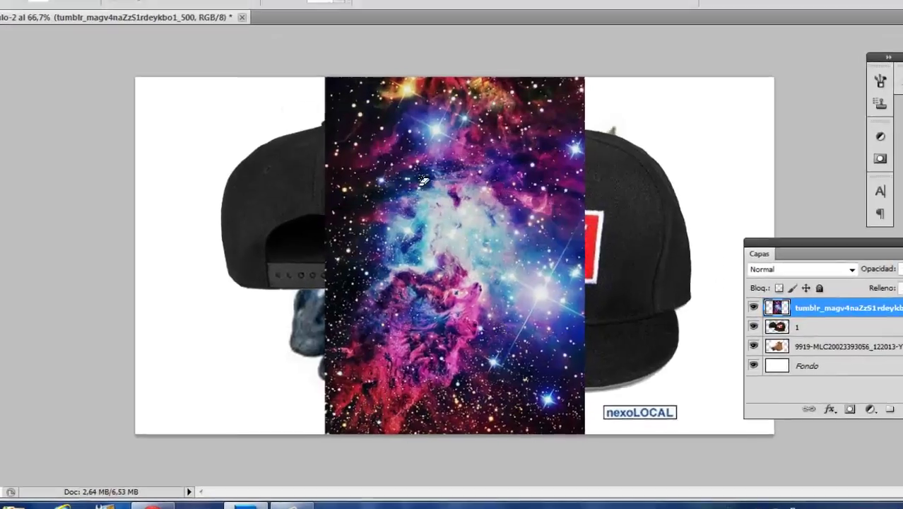
Stretch the galaxy image to roughly twice its width, slightly past the canvas's lower edge, and shift it left to the canvas middle.
{"action": "key", "text": "ctrl+t"}
{"action": "left_click_drag", "start_coordinate": [574, 421], "coordinate": [641, 429]}
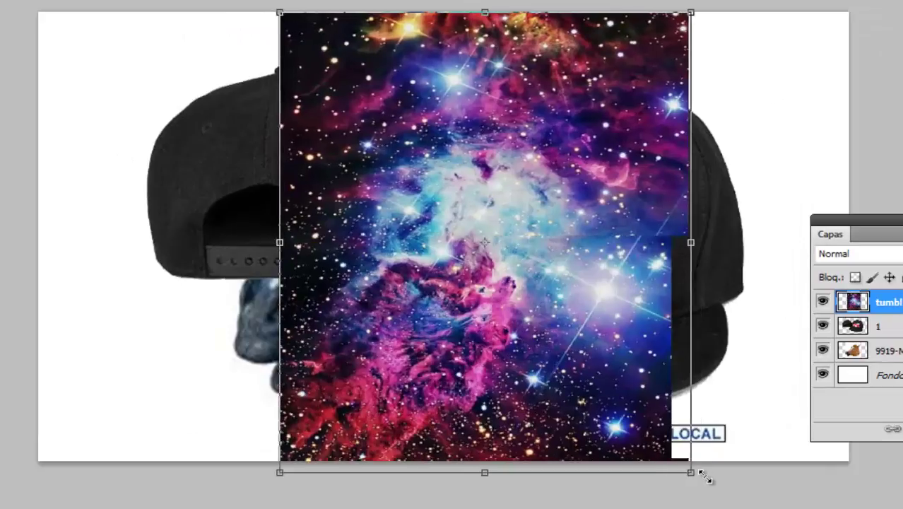
{"action": "left_click_drag", "start_coordinate": [704, 478], "coordinate": [762, 481]}
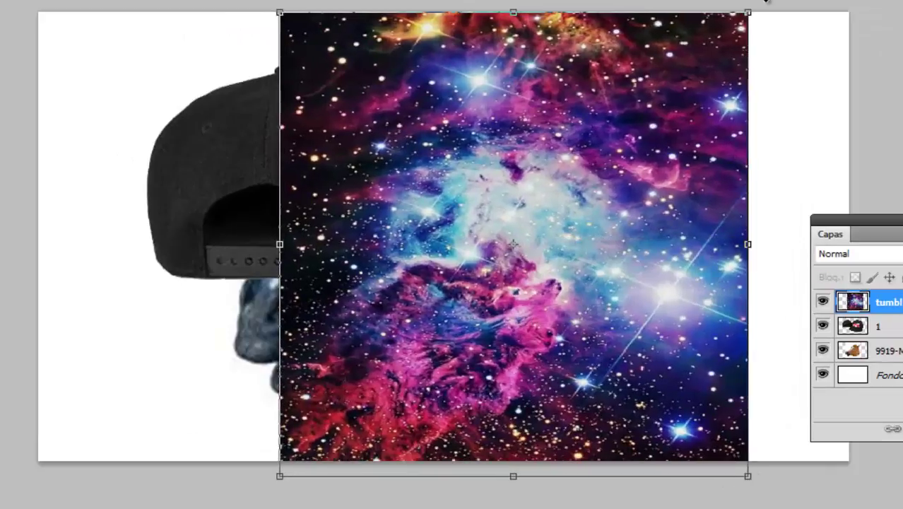
{"action": "key", "text": "shift+Left"}
{"action": "key", "text": "shift+Left"}
{"action": "key", "text": "shift+Left"}
{"action": "key", "text": "shift+Left"}
{"action": "key", "text": "Return"}
Reorder the layers so the horse head is on top, the caps beneath it and the galaxy image directly above the background.
{"action": "key", "text": "alt+bracketleft"}
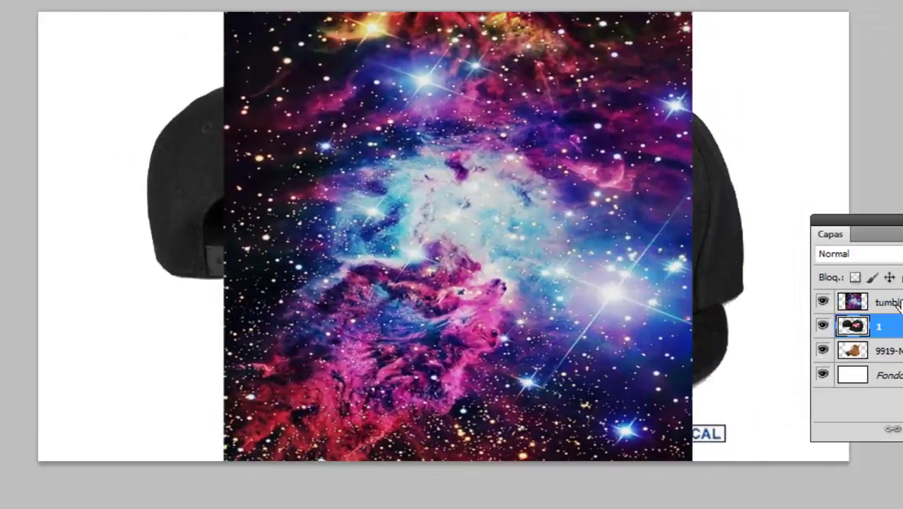
{"action": "key", "text": "alt+bracketright"}
{"action": "key", "text": "alt+bracketleft"}
{"action": "key", "text": "alt+bracketleft"}
{"action": "key", "text": "ctrl+shift+bracketright"}
{"action": "left_click_drag", "start_coordinate": [869, 350], "coordinate": [869, 315]}
Convert the locked background into a regular layer named Fondisimo XD.
{"action": "left_click", "coordinate": [848, 375]}
{"action": "double_click", "coordinate": [876, 377]}
{"action": "key", "text": "Return"}
Bring the cap layer to the front, scale it down and position the OBEY cap on the horse's head.
{"action": "key", "text": "alt+bracketright"}
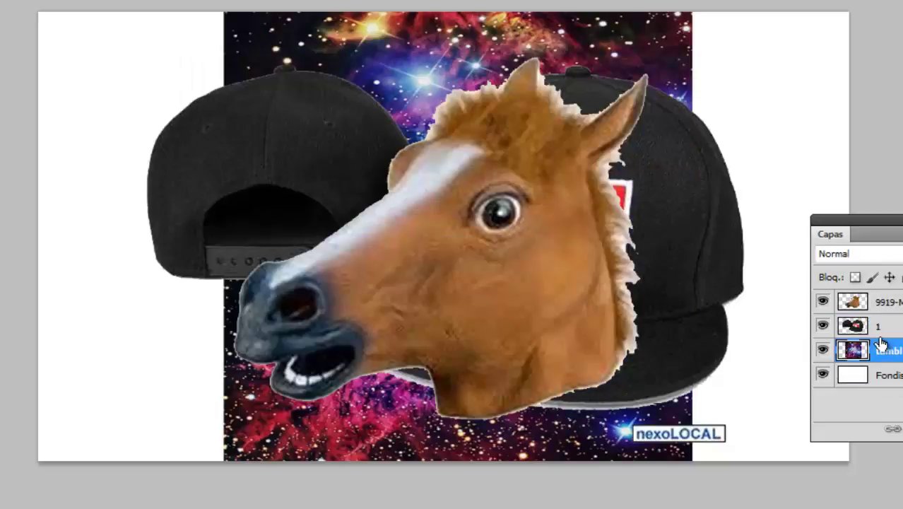
{"action": "key", "text": "alt+bracketright"}
{"action": "key", "text": "ctrl+shift+bracketright"}
{"action": "key", "text": "ctrl+t"}
{"action": "left_click_drag", "start_coordinate": [735, 450], "coordinate": [484, 244]}
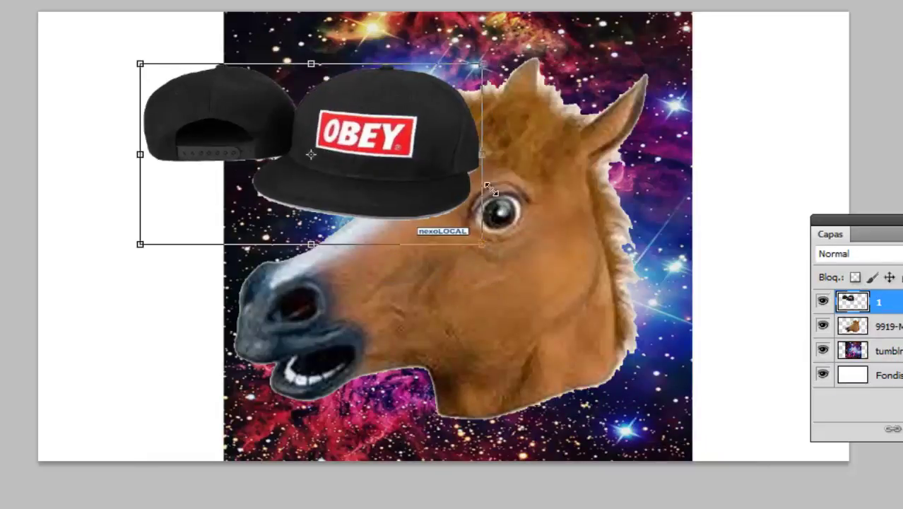
{"action": "left_click_drag", "start_coordinate": [353, 156], "coordinate": [488, 117]}
{"action": "key", "text": "Return"}
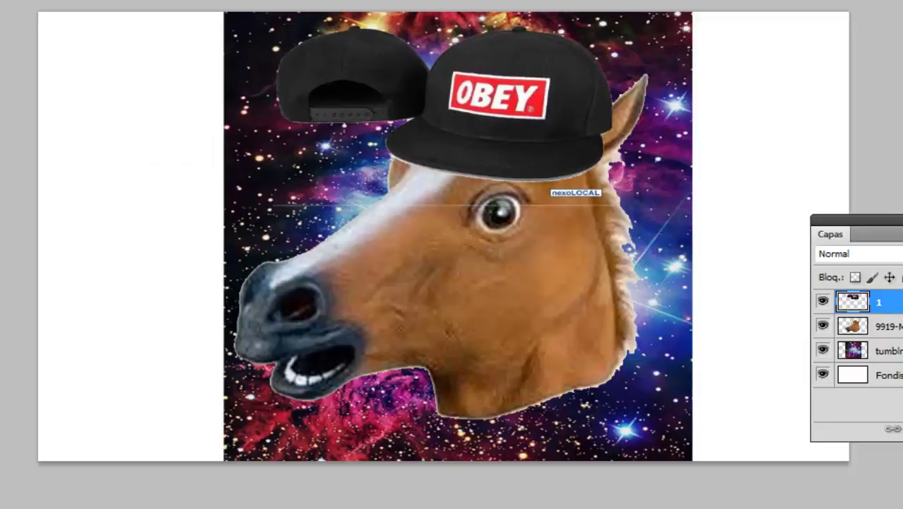
Set the Pencil size to 10 px and add a new layer above the cap layer for the drawing.
{"action": "scroll", "coordinate": [276, 376], "scroll_direction": "up", "scroll_amount": 5}
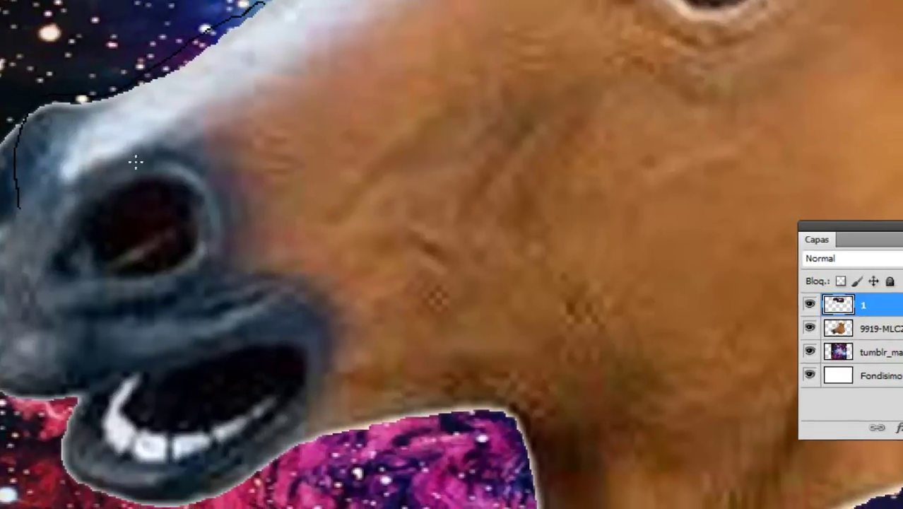
{"action": "right_click", "coordinate": [102, 117]}
{"action": "key", "text": "Return"}
{"action": "key", "text": "ctrl+shift+alt+n"}
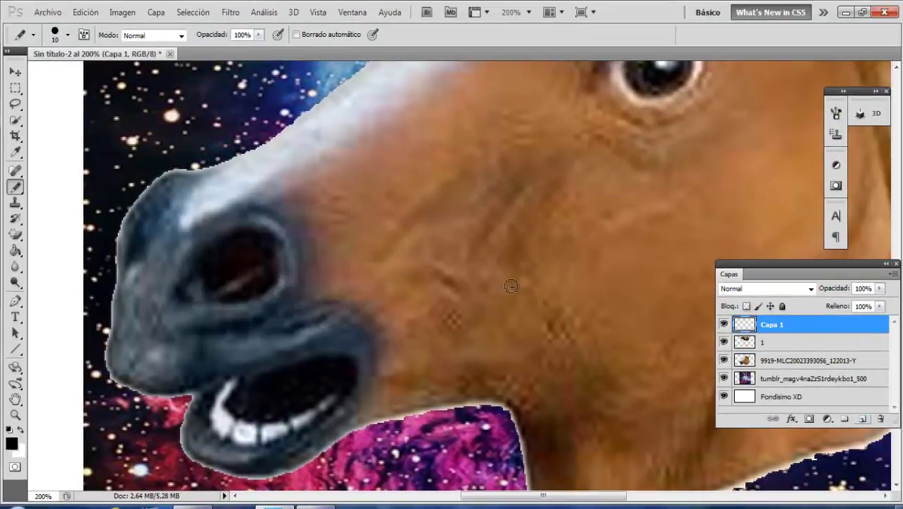
Trace the horse's nose, mouth, lower jaw and front of the neck in black with the 10 px Pencil.
{"action": "mouse_move", "coordinate": [332, 92]}
{"action": "left_mouse_down"}
{"action": "mouse_move", "coordinate": [129, 274]}
{"action": "mouse_move", "coordinate": [186, 399]}
{"action": "mouse_move", "coordinate": [269, 450]}
{"action": "mouse_move", "coordinate": [229, 396]}
{"action": "left_mouse_up"}
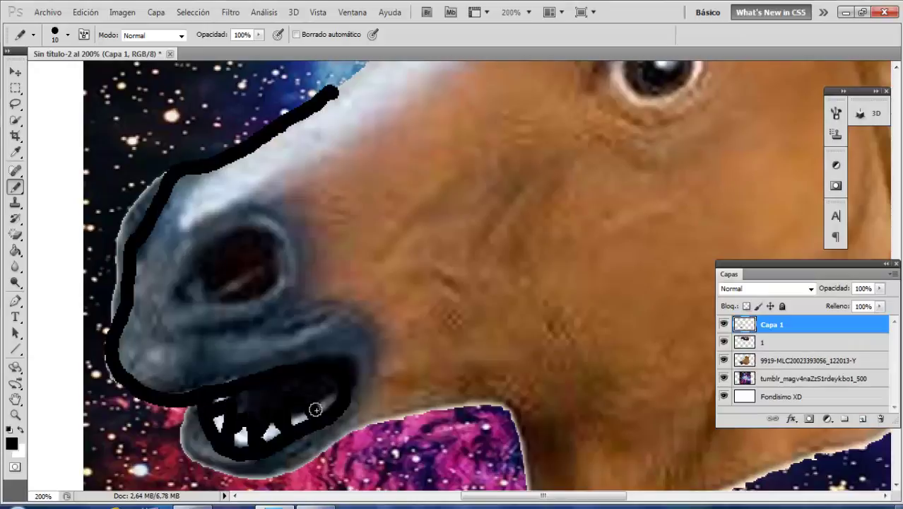
{"action": "left_click_drag", "start_coordinate": [187, 452], "coordinate": [495, 410]}
{"action": "scroll", "coordinate": [509, 283], "scroll_direction": "down", "scroll_amount": 4}
{"action": "mouse_move", "coordinate": [509, 283]}
{"action": "left_mouse_down"}
{"action": "mouse_move", "coordinate": [553, 394]}
{"action": "mouse_move", "coordinate": [693, 385]}
{"action": "left_mouse_up"}
Continue the black outline along the base of the neck and up the back of the head, inside the pale mane.
{"action": "scroll", "coordinate": [508, 495], "scroll_direction": "right", "scroll_amount": 2}
{"action": "left_click_drag", "start_coordinate": [507, 497], "coordinate": [537, 497]}
{"action": "mouse_move", "coordinate": [468, 364]}
{"action": "left_mouse_down"}
{"action": "mouse_move", "coordinate": [551, 354]}
{"action": "mouse_move", "coordinate": [685, 278]}
{"action": "mouse_move", "coordinate": [695, 240]}
{"action": "left_mouse_up"}
{"action": "scroll", "coordinate": [688, 425], "scroll_direction": "up", "scroll_amount": 3}
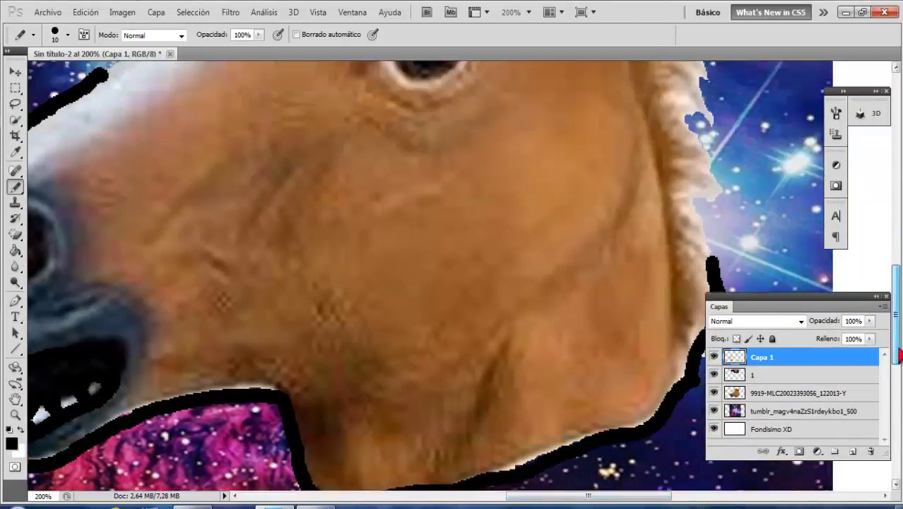
{"action": "left_click_drag", "start_coordinate": [689, 425], "coordinate": [657, 240]}
{"action": "scroll", "coordinate": [621, 286], "scroll_direction": "up", "scroll_amount": 1}
{"action": "left_click_drag", "start_coordinate": [623, 282], "coordinate": [635, 183]}
Hide the cap layer and outline the horse's large ear in black, extending its tip above the photo's ear.
{"action": "scroll", "coordinate": [626, 283], "scroll_direction": "up", "scroll_amount": 4}
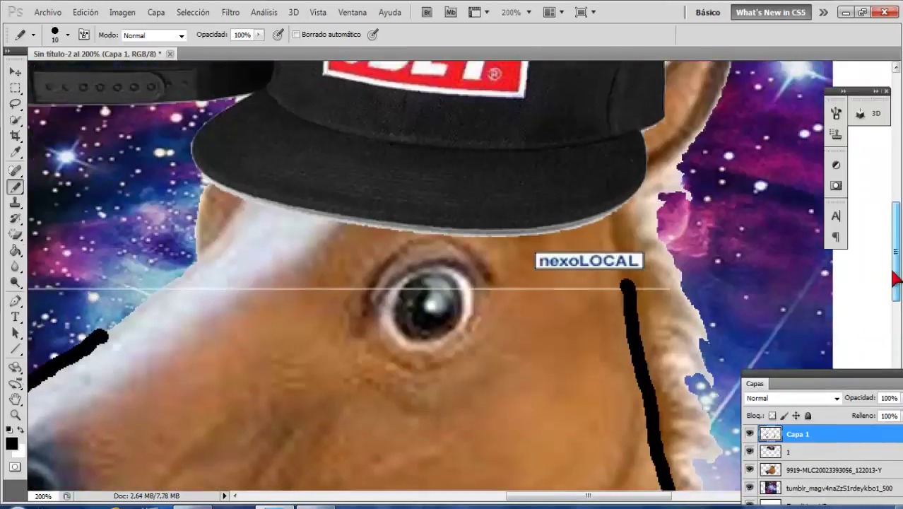
{"action": "left_click", "coordinate": [750, 451]}
{"action": "mouse_move", "coordinate": [622, 339]}
{"action": "left_mouse_down"}
{"action": "mouse_move", "coordinate": [618, 282]}
{"action": "mouse_move", "coordinate": [716, 150]}
{"action": "mouse_move", "coordinate": [729, 68]}
{"action": "left_mouse_up"}
{"action": "scroll", "coordinate": [729, 69], "scroll_direction": "up", "scroll_amount": 3}
{"action": "left_click_drag", "start_coordinate": [729, 146], "coordinate": [739, 111]}
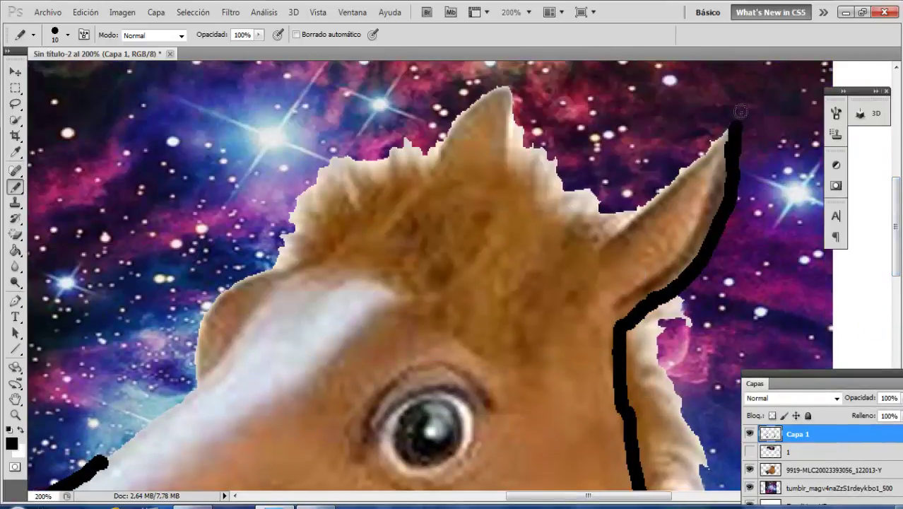
{"action": "left_click", "coordinate": [590, 215], "text": "shift"}
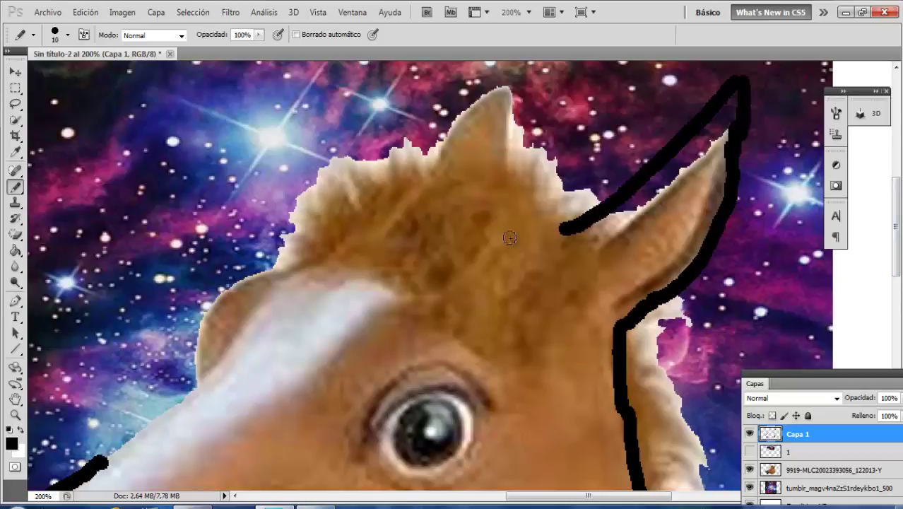
Draw a spiky fringe over the forehead with a strand hanging beside the eye, and fill it with black.
{"action": "scroll", "coordinate": [509, 237], "scroll_direction": "down", "scroll_amount": 1}
{"action": "mouse_move", "coordinate": [567, 203]}
{"action": "left_mouse_down"}
{"action": "mouse_move", "coordinate": [180, 164]}
{"action": "mouse_move", "coordinate": [111, 196]}
{"action": "mouse_move", "coordinate": [119, 188]}
{"action": "mouse_move", "coordinate": [84, 216]}
{"action": "mouse_move", "coordinate": [126, 207]}
{"action": "left_mouse_up"}
{"action": "scroll", "coordinate": [109, 189], "scroll_direction": "down", "scroll_amount": 1}
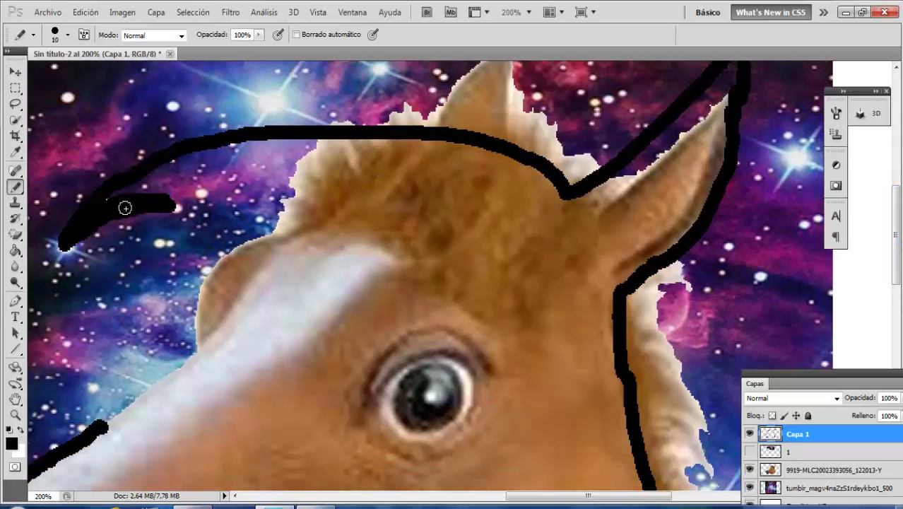
{"action": "mouse_move", "coordinate": [219, 237]}
{"action": "left_mouse_down"}
{"action": "mouse_move", "coordinate": [555, 201]}
{"action": "mouse_move", "coordinate": [574, 363]}
{"action": "mouse_move", "coordinate": [521, 213]}
{"action": "left_mouse_up"}
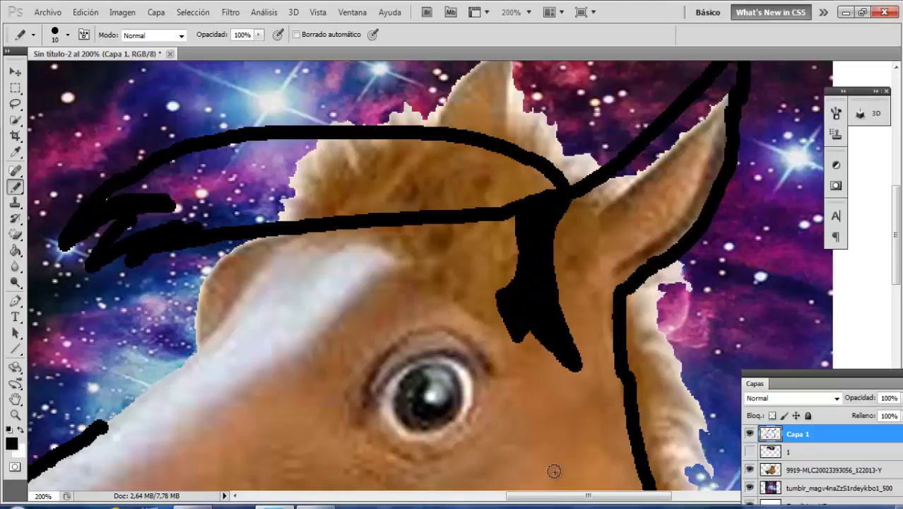
{"action": "scroll", "coordinate": [554, 470], "scroll_direction": "left", "scroll_amount": 5}
{"action": "key", "text": "g"}
{"action": "left_click", "coordinate": [298, 199]}
Smooth the fringe's upper edge, pointed tips and lower edge with a 10 px black Brush.
{"action": "key", "text": "b"}
{"action": "key", "text": "shift+b"}
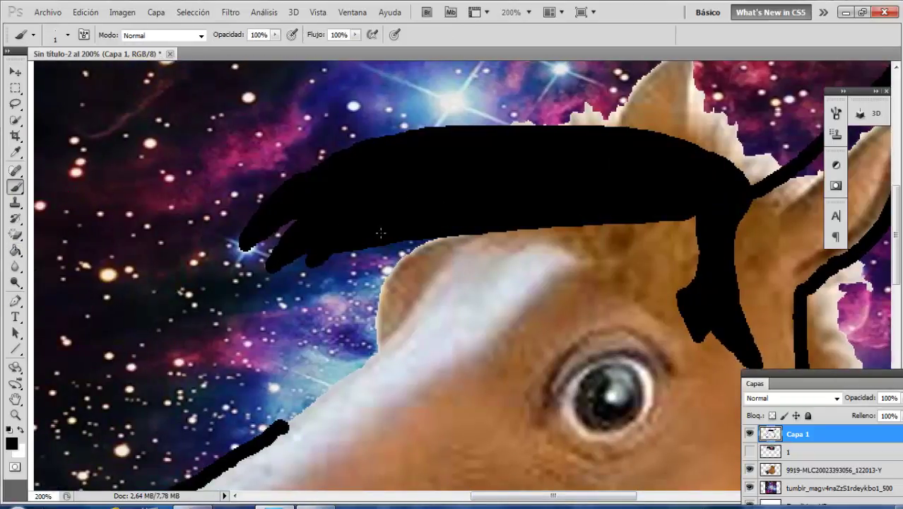
{"action": "right_click", "coordinate": [380, 233]}
{"action": "type", "text": "10"}
{"action": "key", "text": "Return"}
{"action": "left_click_drag", "start_coordinate": [404, 139], "coordinate": [243, 243]}
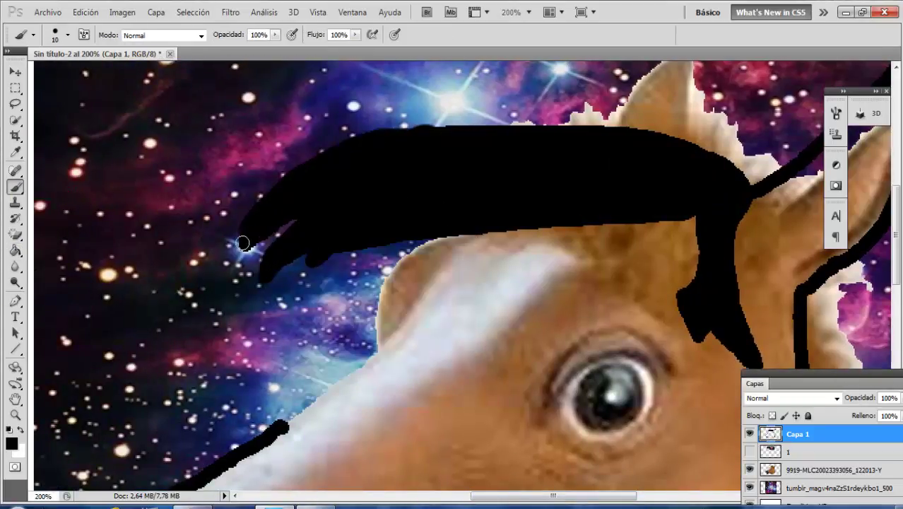
{"action": "mouse_move", "coordinate": [324, 257]}
{"action": "left_mouse_down"}
{"action": "mouse_move", "coordinate": [409, 241]}
{"action": "mouse_move", "coordinate": [654, 228]}
{"action": "left_mouse_up"}
Paint the horse's pupil solid black and outline the eye and upper eyelid with a 5 px Brush.
{"action": "left_click_drag", "start_coordinate": [897, 250], "coordinate": [897, 279]}
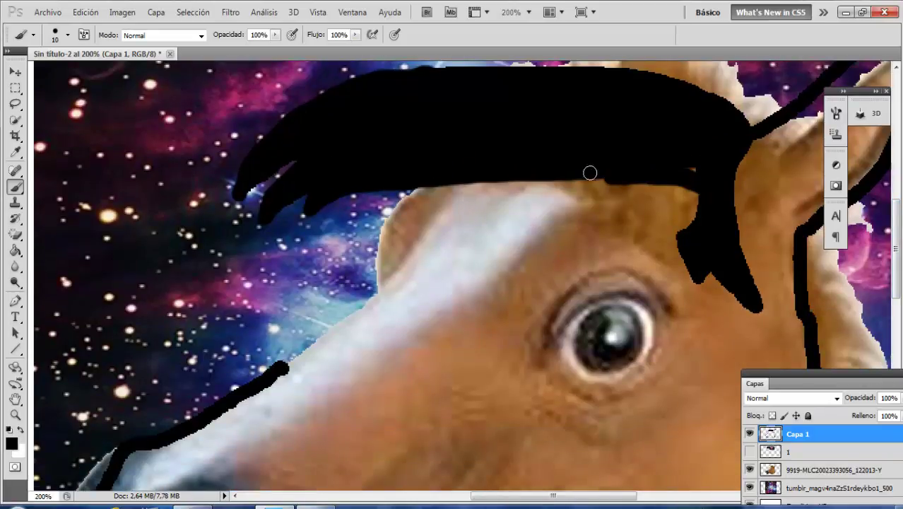
{"action": "scroll", "coordinate": [622, 313], "scroll_direction": "down", "scroll_amount": 3}
{"action": "left_click_drag", "start_coordinate": [584, 236], "coordinate": [590, 254]}
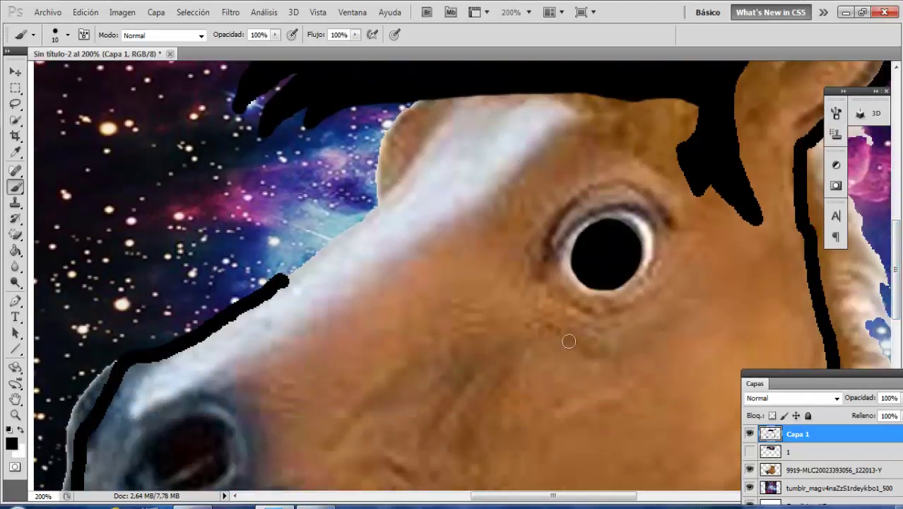
{"action": "right_click", "coordinate": [563, 229]}
{"action": "double_click", "coordinate": [605, 298]}
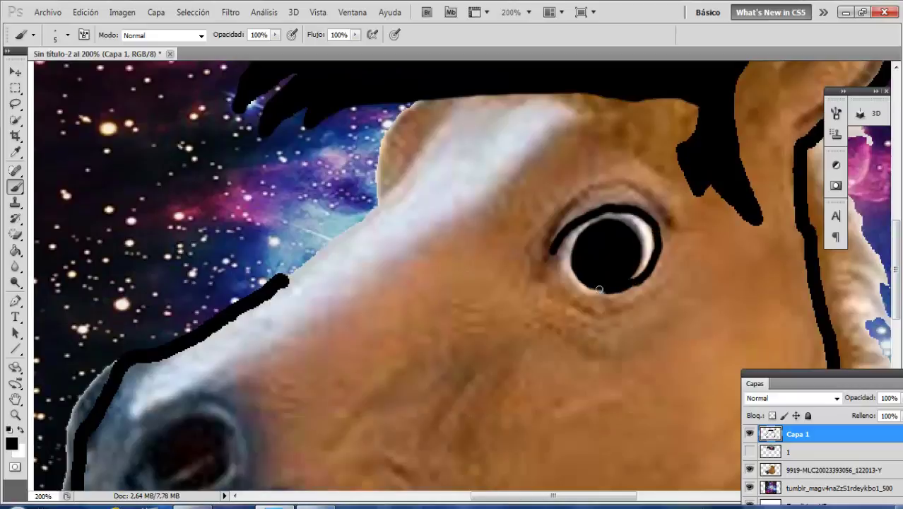
{"action": "mouse_move", "coordinate": [598, 289]}
{"action": "left_mouse_down"}
{"action": "mouse_move", "coordinate": [549, 252]}
{"action": "mouse_move", "coordinate": [563, 210]}
{"action": "left_mouse_up"}
{"action": "mouse_move", "coordinate": [676, 228]}
{"action": "left_mouse_down"}
{"action": "mouse_move", "coordinate": [601, 178]}
{"action": "mouse_move", "coordinate": [542, 248]}
{"action": "left_mouse_up"}
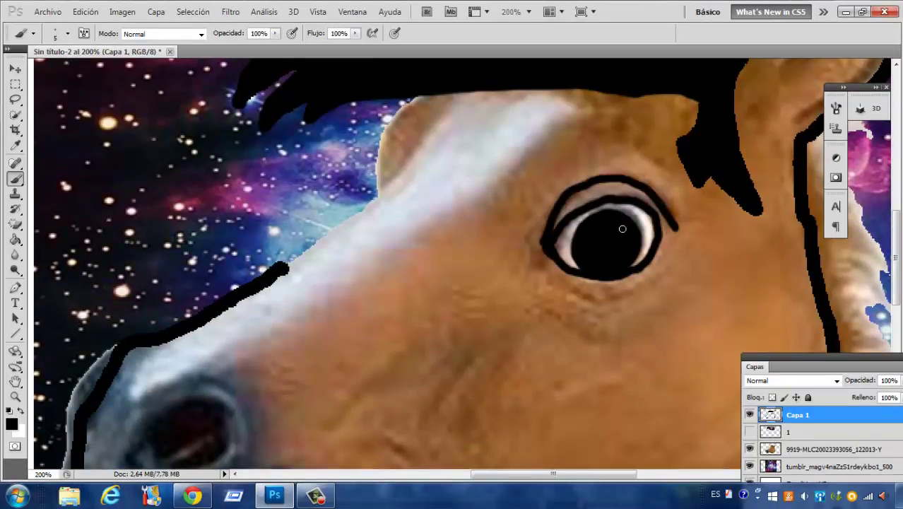
Extend the nose outline up the forehead to the fringe with a 9 px Brush, and fill the nostril with black.
{"action": "right_click", "coordinate": [301, 286]}
{"action": "left_click_drag", "start_coordinate": [278, 265], "coordinate": [424, 99]}
{"action": "scroll", "coordinate": [202, 195], "scroll_direction": "down", "scroll_amount": 6}
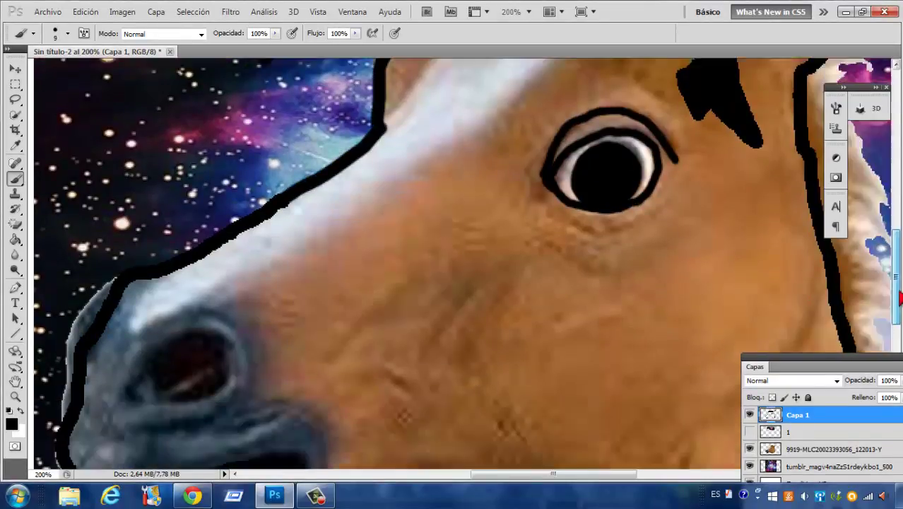
{"action": "left_click", "coordinate": [15, 240]}
{"action": "left_click", "coordinate": [184, 226]}
{"action": "left_click", "coordinate": [16, 180]}
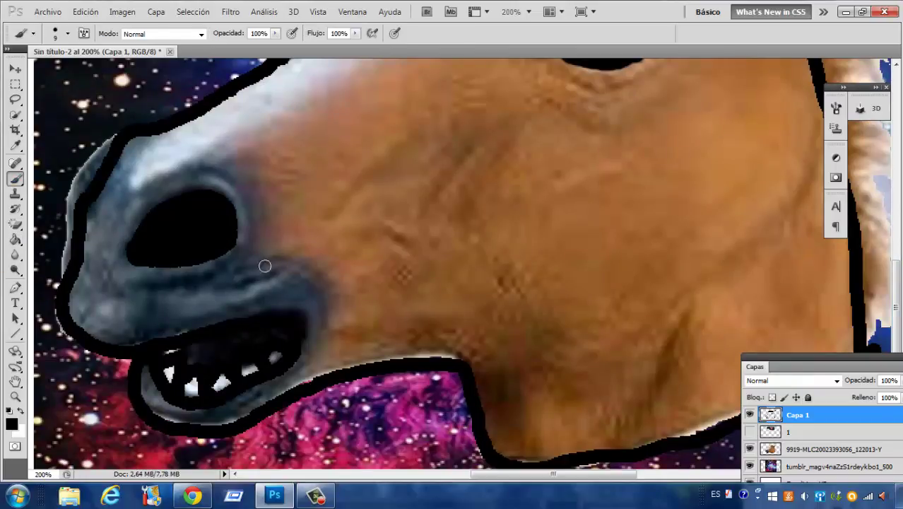
Trace the dark muzzle's edge around the nostril and mouth with a 4 px Brush, redoing the line by the nose bridge.
{"action": "right_click", "coordinate": [247, 249]}
{"action": "left_click_drag", "start_coordinate": [248, 253], "coordinate": [306, 273]}
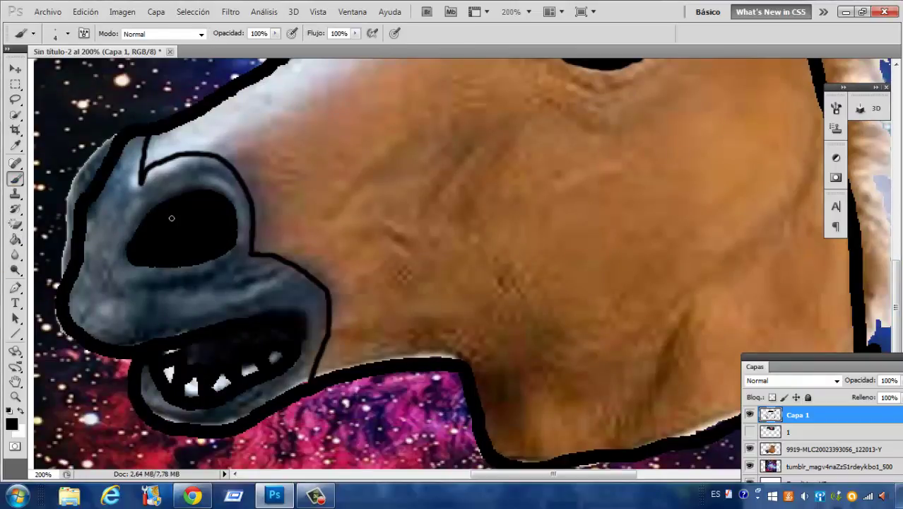
{"action": "key", "text": "ctrl+z"}
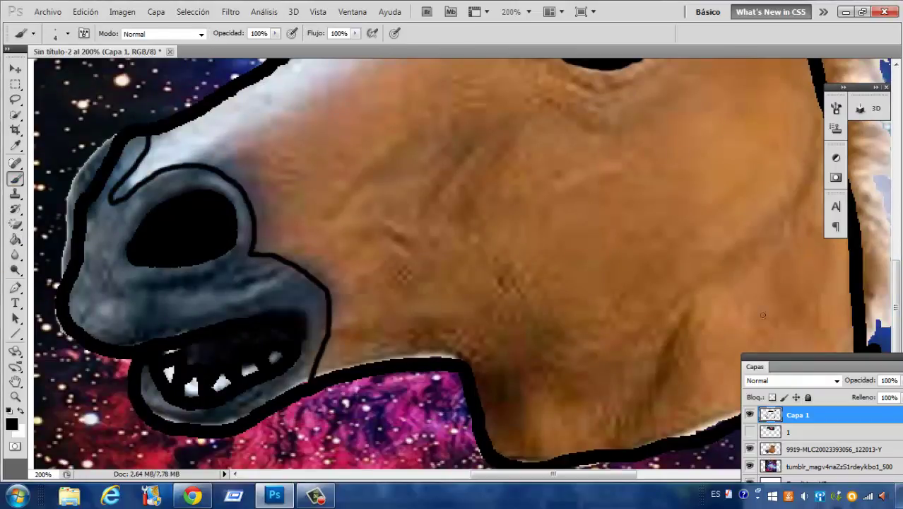
Pick white as the foreground colour and repaint the teeth as separate pointed shapes, refining them with a 1 px Brush.
{"action": "scroll", "coordinate": [763, 315], "scroll_direction": "up", "scroll_amount": 5}
{"action": "scroll", "coordinate": [762, 315], "scroll_direction": "down", "scroll_amount": 5}
{"action": "left_click", "coordinate": [11, 424]}
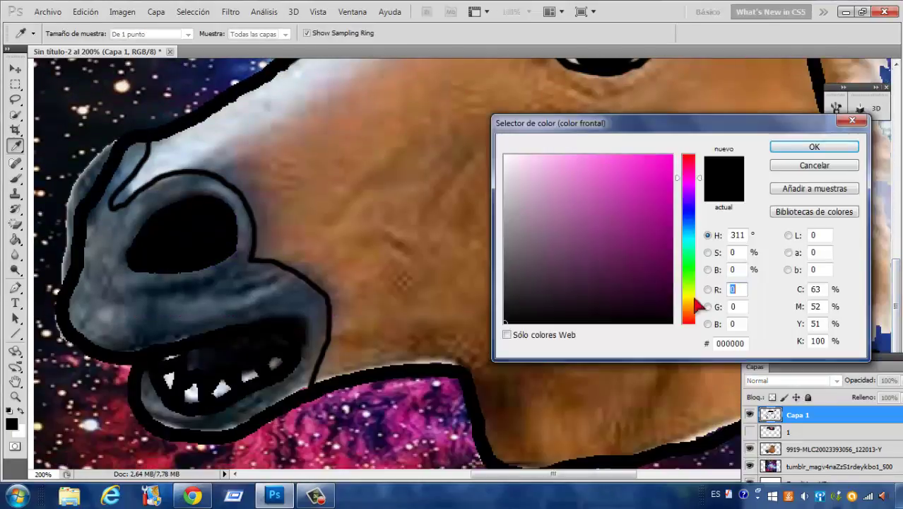
{"action": "left_click", "coordinate": [168, 380]}
{"action": "key", "text": "Return"}
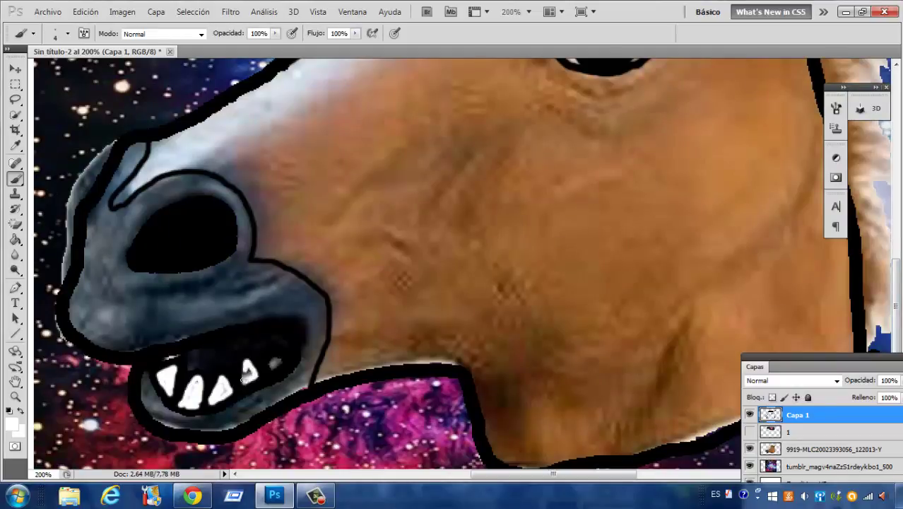
{"action": "right_click", "coordinate": [166, 361]}
{"action": "left_click", "coordinate": [175, 354]}
{"action": "right_click", "coordinate": [194, 360]}
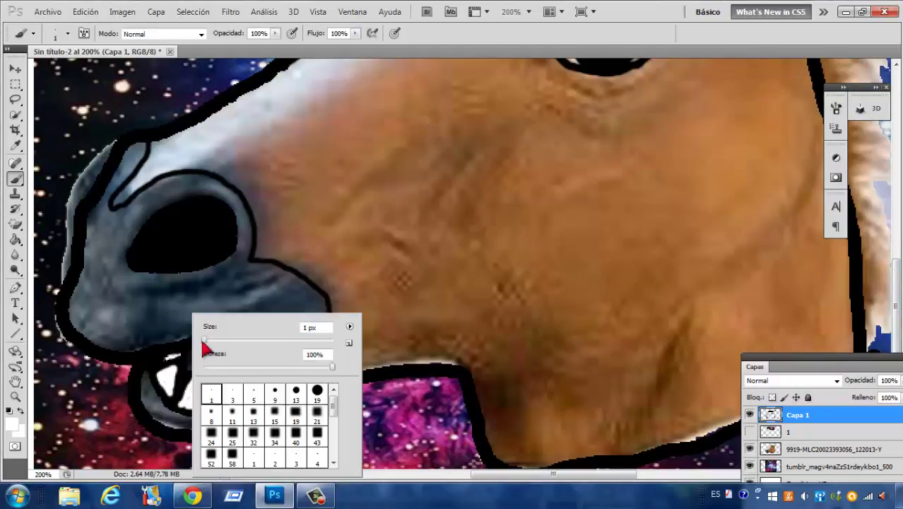
{"action": "left_click", "coordinate": [195, 392]}
Fill the outlined head and ear on Capa 1 with brown sampled from the horse's cheek, checking it with other layers hidden and shown.
{"action": "left_click", "coordinate": [11, 424]}
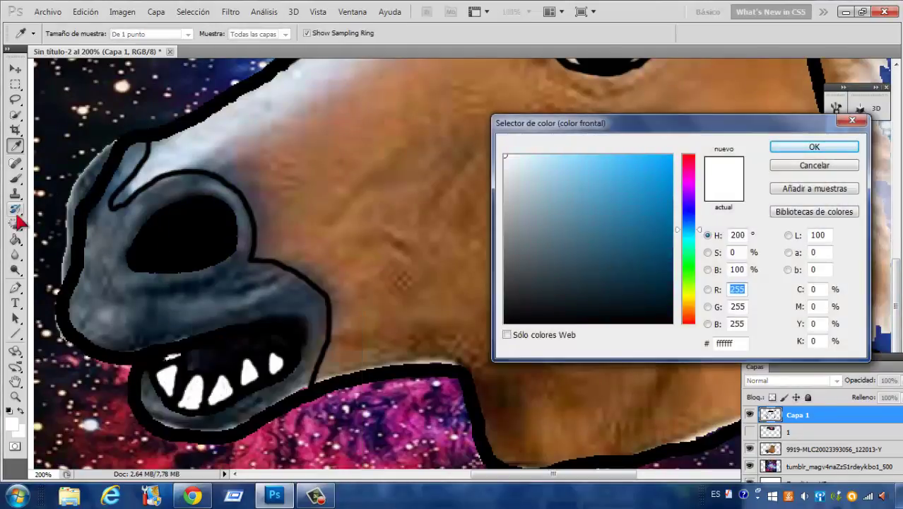
{"action": "left_click", "coordinate": [387, 142]}
{"action": "left_click", "coordinate": [807, 148]}
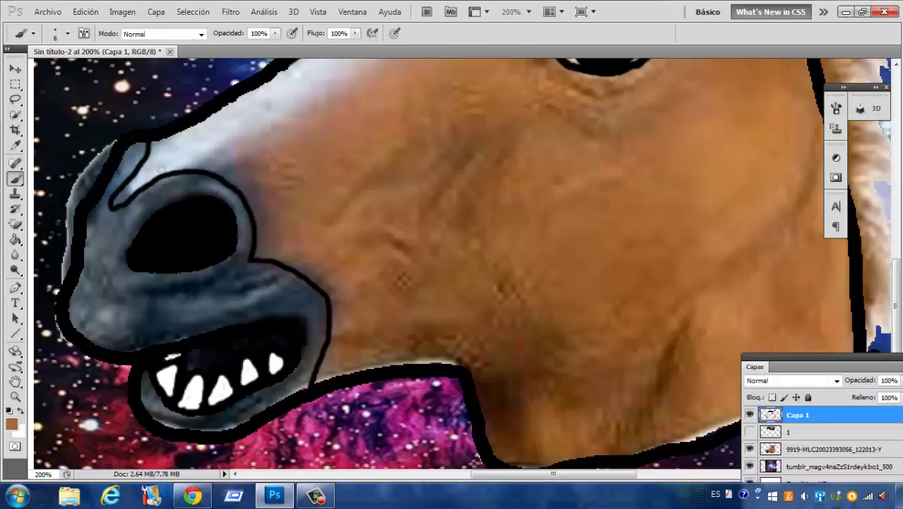
{"action": "key", "text": "z"}
{"action": "left_click", "coordinate": [544, 188], "text": "alt"}
{"action": "scroll", "coordinate": [544, 187], "scroll_direction": "up", "scroll_amount": 2}
{"action": "left_click", "coordinate": [750, 475], "text": "alt"}
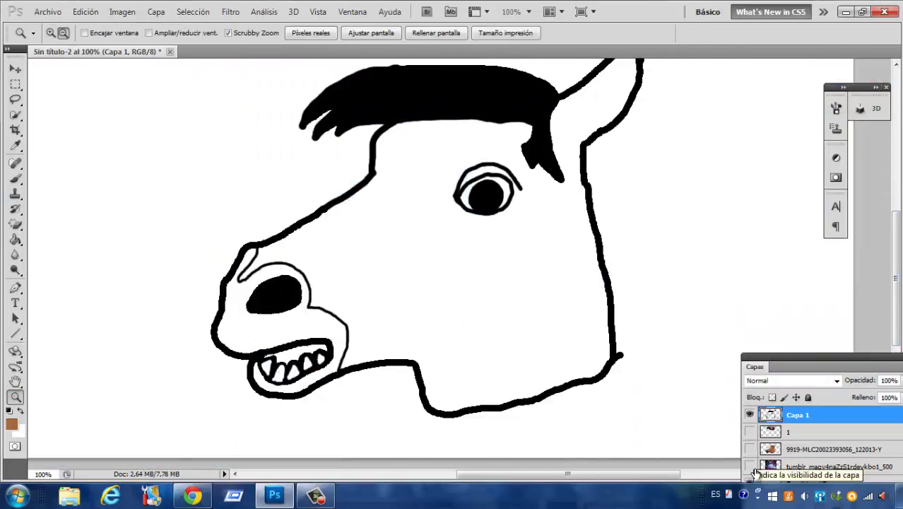
{"action": "left_click", "coordinate": [750, 475], "text": "alt"}
{"action": "left_click", "coordinate": [16, 240]}
{"action": "left_click", "coordinate": [441, 258]}
{"action": "left_click", "coordinate": [750, 449]}
{"action": "left_click", "coordinate": [750, 449]}
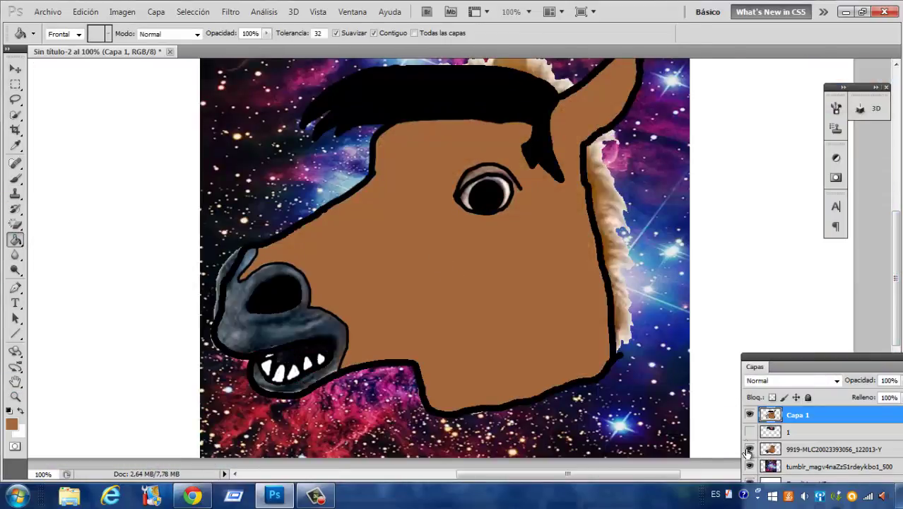
Rename Capa 1 as PowerHorse, hiding the layer to check the photo and showing it again.
{"action": "left_click", "coordinate": [749, 415]}
{"action": "double_click", "coordinate": [798, 415]}
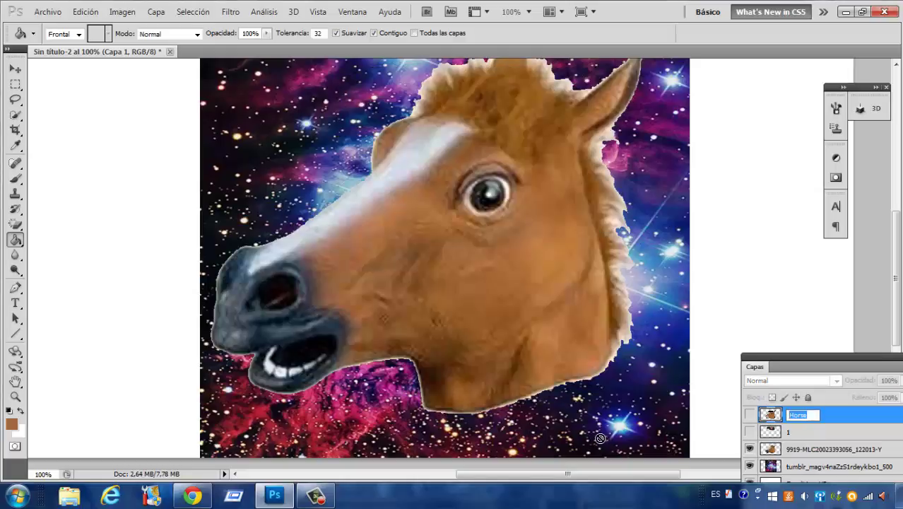
{"action": "left_click", "coordinate": [15, 145]}
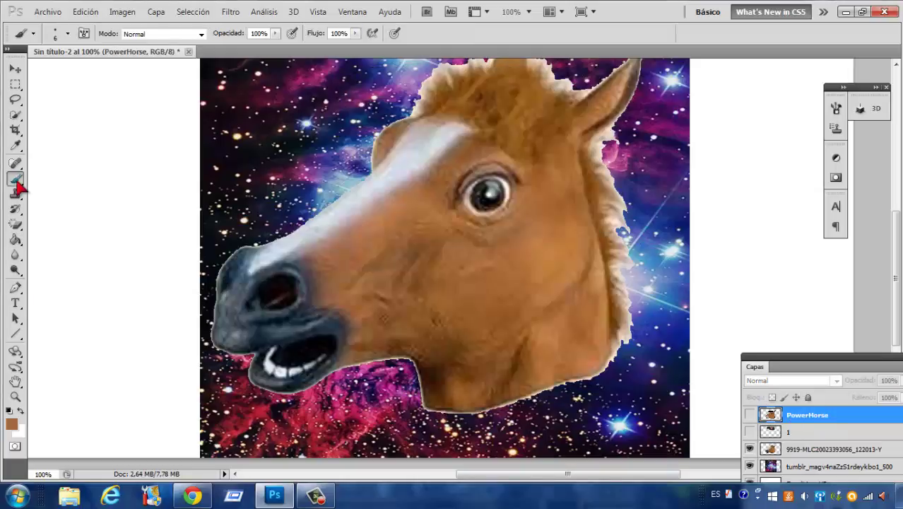
{"action": "left_click", "coordinate": [750, 415]}
Paint a pinkish-brown stripe with a 6 px Brush from above the nostril past the eye, widening it at the fringe.
{"action": "key", "text": "z"}
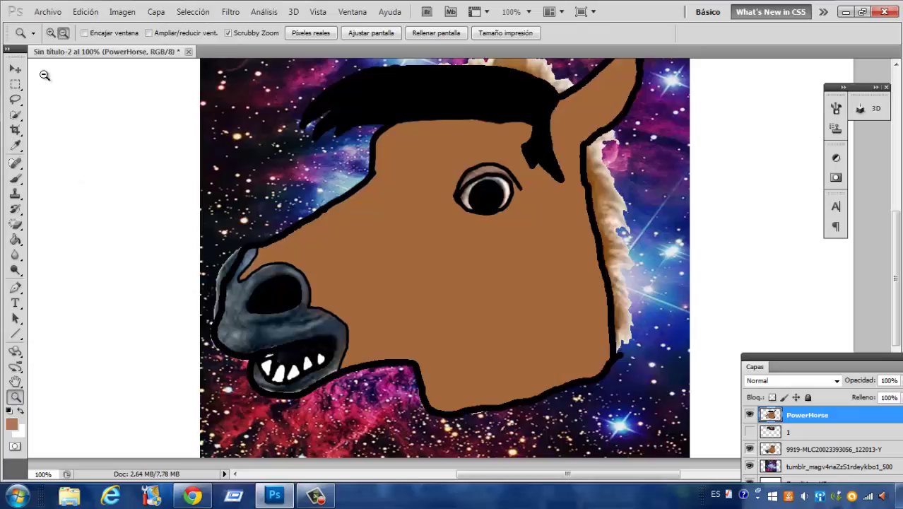
{"action": "left_click", "coordinate": [342, 180]}
{"action": "left_click", "coordinate": [343, 180]}
{"action": "key", "text": "h"}
{"action": "key", "text": "b"}
{"action": "mouse_move", "coordinate": [198, 407]}
{"action": "left_mouse_down"}
{"action": "mouse_move", "coordinate": [209, 224]}
{"action": "mouse_move", "coordinate": [353, 154]}
{"action": "left_mouse_up"}
{"action": "scroll", "coordinate": [353, 154], "scroll_direction": "up", "scroll_amount": 5}
{"action": "left_click_drag", "start_coordinate": [347, 322], "coordinate": [518, 223]}
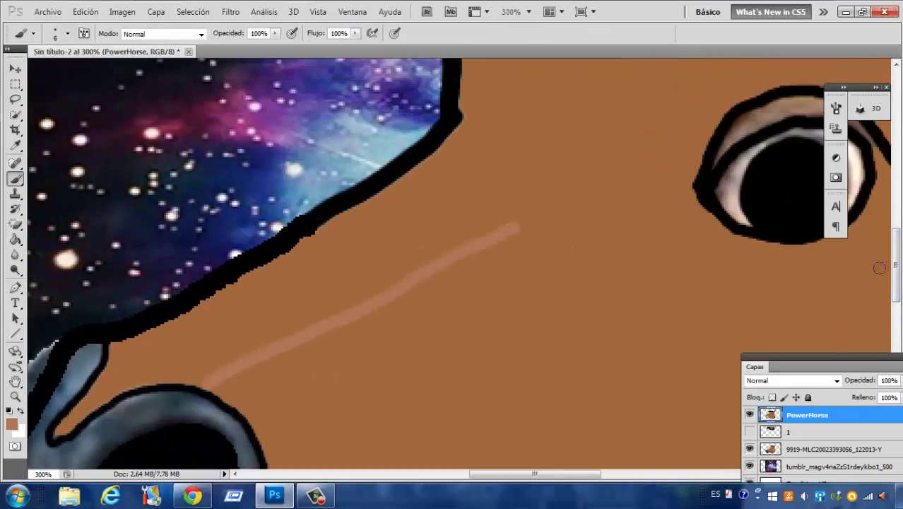
{"action": "scroll", "coordinate": [878, 267], "scroll_direction": "up", "scroll_amount": 4}
{"action": "left_click_drag", "start_coordinate": [520, 375], "coordinate": [784, 238]}
{"action": "scroll", "coordinate": [440, 225], "scroll_direction": "right", "scroll_amount": 5}
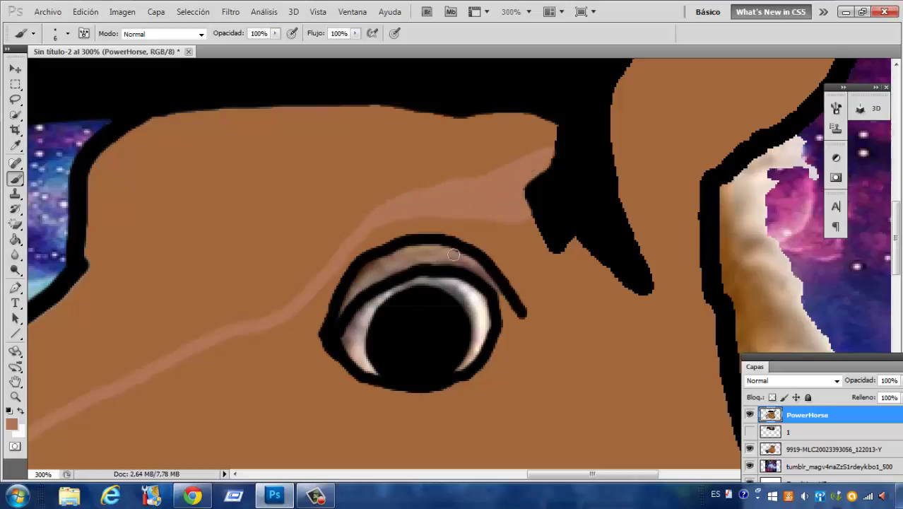
Set the foreground colour to black and outline the far ear and the crest behind the fringe with a 6 px Brush.
{"action": "scroll", "coordinate": [453, 255], "scroll_direction": "up", "scroll_amount": 6}
{"action": "left_click", "coordinate": [12, 424]}
{"action": "left_click", "coordinate": [510, 316]}
{"action": "left_click", "coordinate": [806, 148]}
{"action": "left_click_drag", "start_coordinate": [542, 182], "coordinate": [531, 60]}
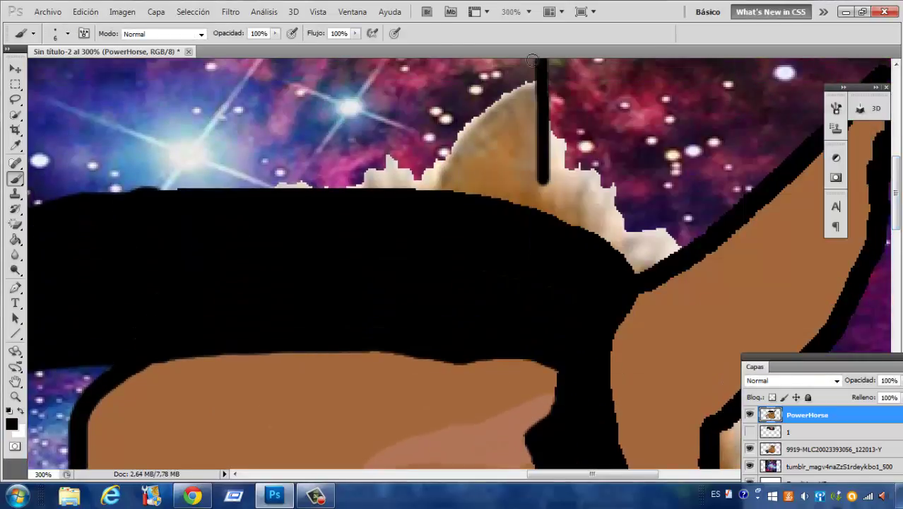
{"action": "left_click", "coordinate": [408, 189], "text": "shift"}
{"action": "left_click", "coordinate": [542, 183]}
{"action": "left_click", "coordinate": [662, 270], "text": "shift"}
Draw jagged mane hairs with a 1 px Brush around the far ear and down the back of the neck.
{"action": "right_click", "coordinate": [573, 133]}
{"action": "left_click_drag", "start_coordinate": [560, 165], "coordinate": [558, 144]}
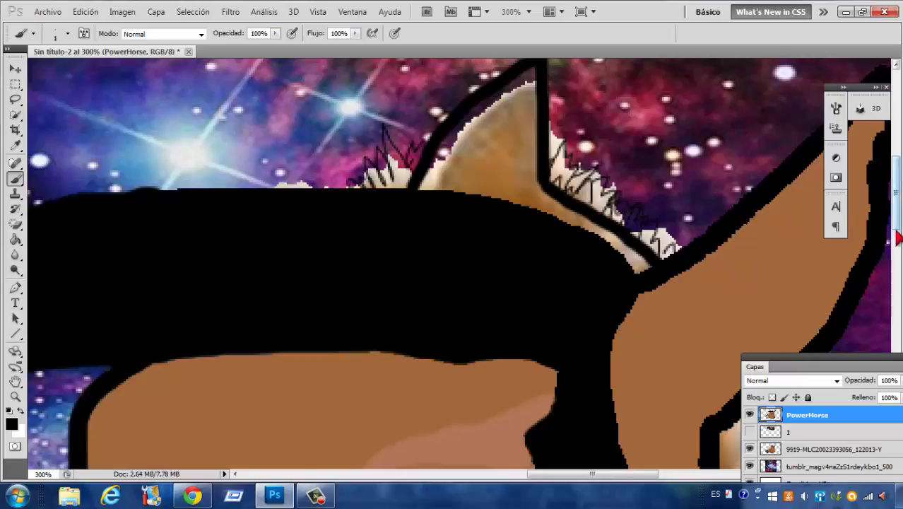
{"action": "scroll", "coordinate": [898, 238], "scroll_direction": "down", "scroll_amount": 5}
{"action": "left_click_drag", "start_coordinate": [554, 473], "coordinate": [571, 473]}
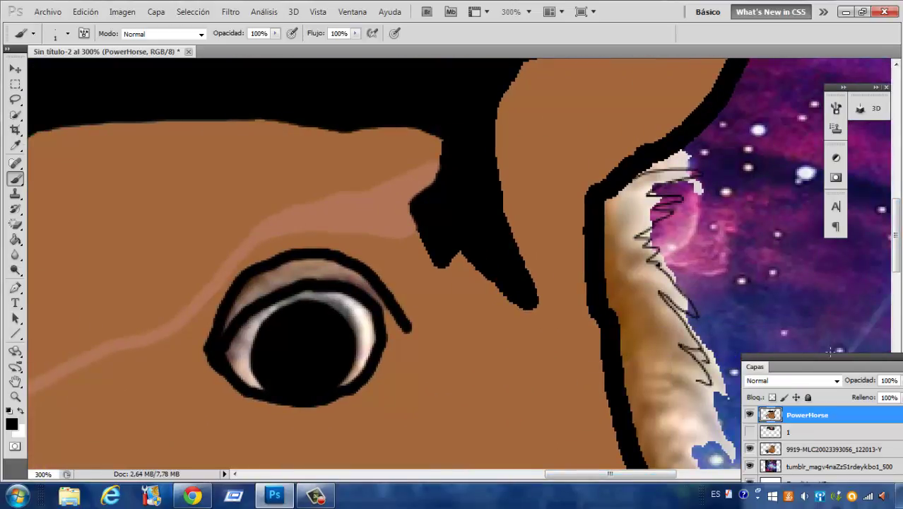
{"action": "scroll", "coordinate": [831, 351], "scroll_direction": "down", "scroll_amount": 3}
{"action": "scroll", "coordinate": [712, 443], "scroll_direction": "down", "scroll_amount": 3}
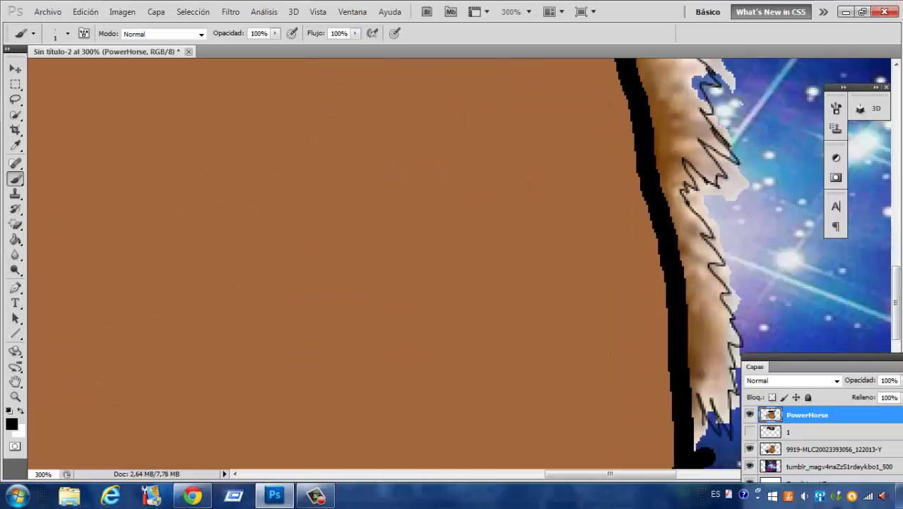
Erase the stray outline end at the neck's lower back corner with a 12 px eraser and redraw the corner with a 9 px Brush.
{"action": "scroll", "coordinate": [88, 228], "scroll_direction": "down", "scroll_amount": 5}
{"action": "key", "text": "e"}
{"action": "right_click", "coordinate": [736, 209]}
{"action": "left_click", "coordinate": [704, 225]}
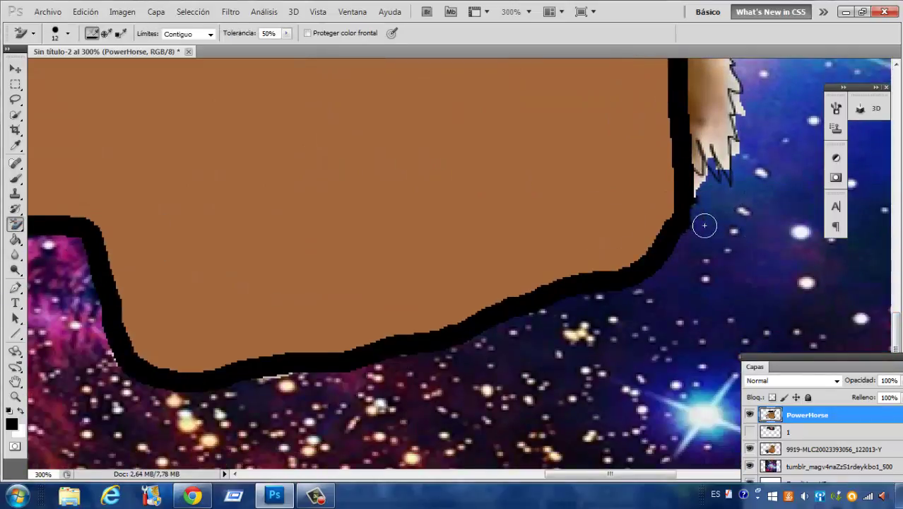
{"action": "key", "text": "b"}
{"action": "right_click", "coordinate": [687, 200]}
{"action": "key", "text": "Escape"}
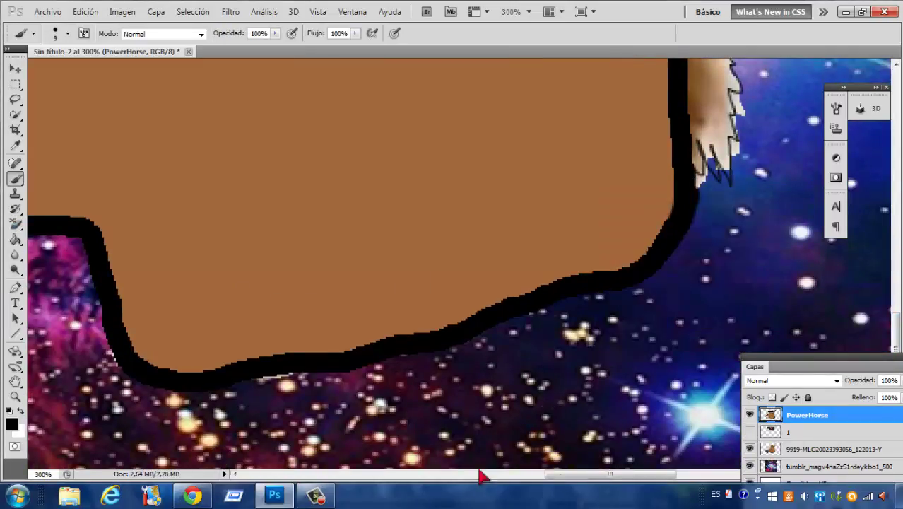
Set the foreground colour to dark grey 282828 and fill the muzzle and lower lip with it.
{"action": "left_click", "coordinate": [480, 477]}
{"action": "left_click", "coordinate": [12, 424]}
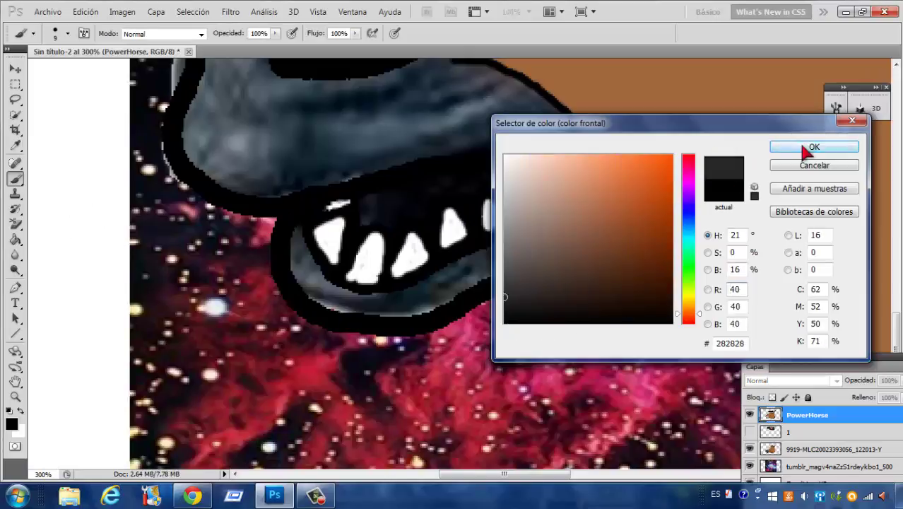
{"action": "left_click", "coordinate": [804, 146]}
{"action": "left_click_drag", "start_coordinate": [332, 128], "coordinate": [403, 141]}
{"action": "left_click", "coordinate": [16, 239]}
{"action": "left_click", "coordinate": [353, 233]}
Choose a darker grey and shade the muzzle's rear edge, lower lip and nostril rim with 9 px and 6 px Brushes.
{"action": "left_click", "coordinate": [15, 178]}
{"action": "mouse_move", "coordinate": [897, 328]}
{"action": "left_mouse_down"}
{"action": "mouse_move", "coordinate": [898, 294]}
{"action": "mouse_move", "coordinate": [897, 311]}
{"action": "left_mouse_up"}
{"action": "left_click", "coordinate": [11, 424]}
{"action": "left_click", "coordinate": [806, 146]}
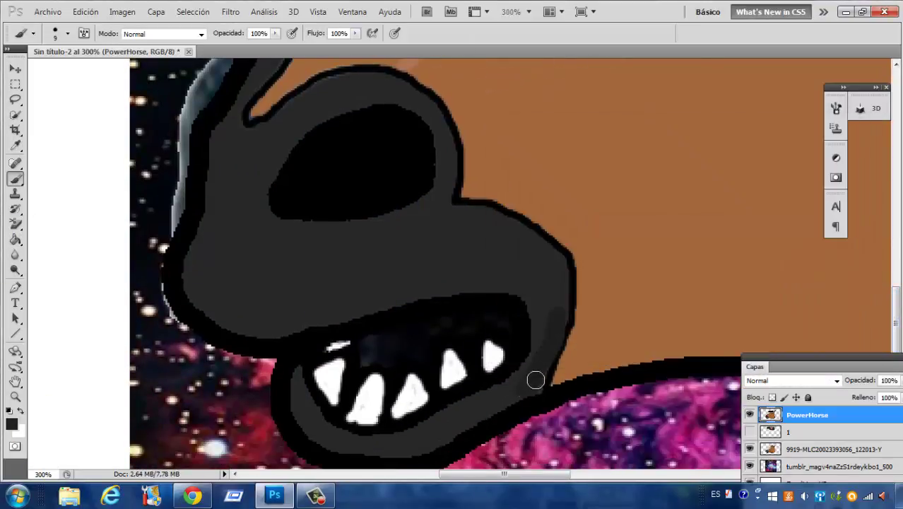
{"action": "right_click", "coordinate": [431, 443]}
{"action": "right_click", "coordinate": [396, 448]}
{"action": "key", "text": "Escape"}
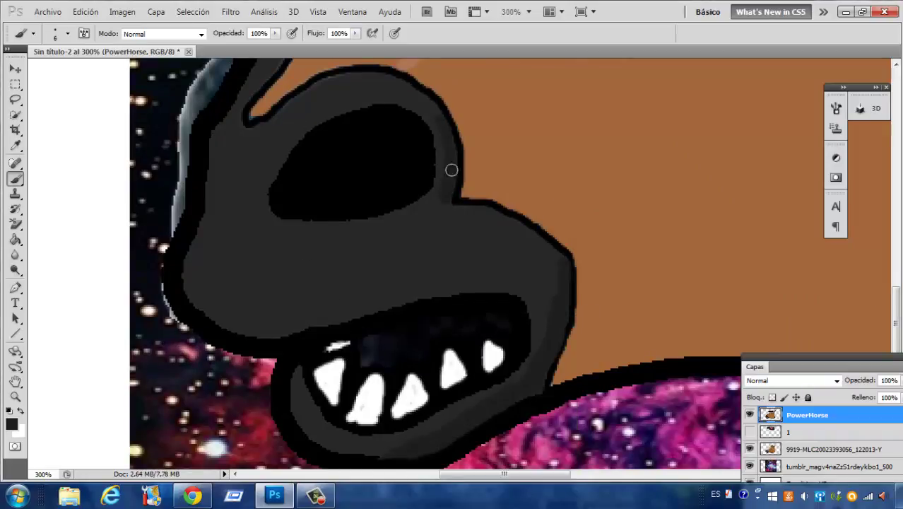
{"action": "left_click_drag", "start_coordinate": [897, 309], "coordinate": [897, 300]}
{"action": "scroll", "coordinate": [328, 127], "scroll_direction": "down", "scroll_amount": 3}
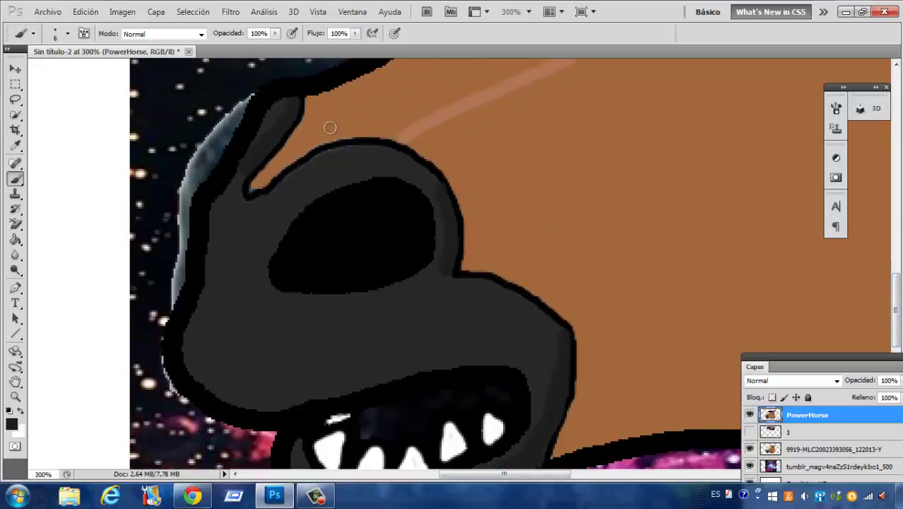
Set the foreground colour to grey 525252 and paint highlights on the muzzle's front edge and nose tip, using a 3 px Brush for the tip.
{"action": "left_click", "coordinate": [11, 424]}
{"action": "left_click", "coordinate": [506, 269]}
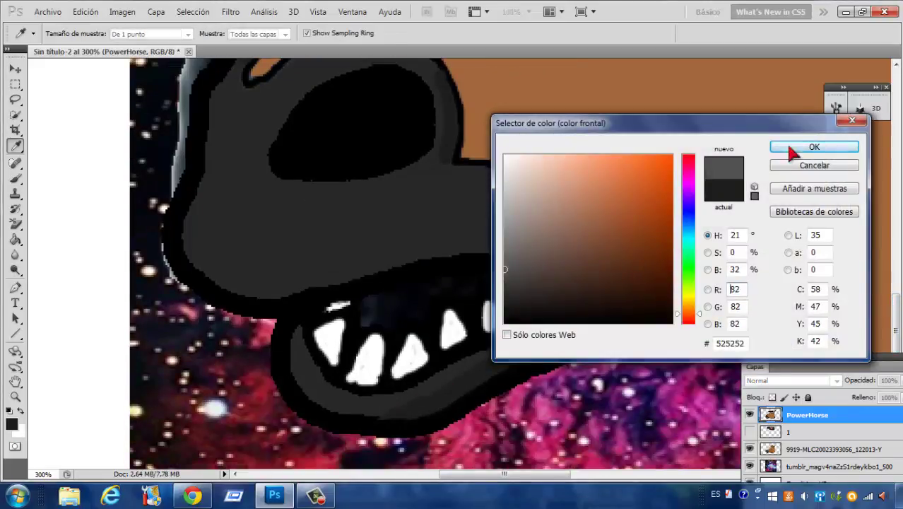
{"action": "left_click", "coordinate": [814, 146]}
{"action": "scroll", "coordinate": [212, 184], "scroll_direction": "up", "scroll_amount": 6}
{"action": "right_click", "coordinate": [272, 168]}
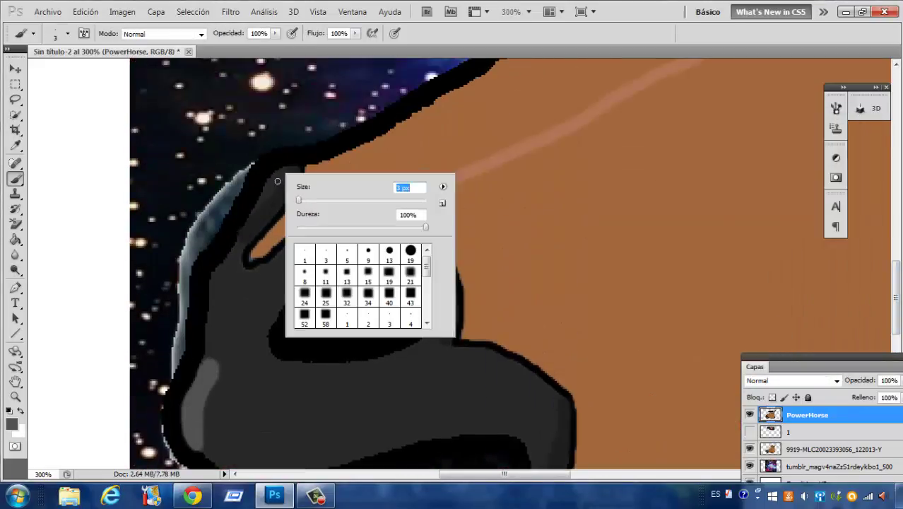
{"action": "type", "text": "3"}
{"action": "key", "text": "Return"}
{"action": "scroll", "coordinate": [541, 297], "scroll_direction": "up", "scroll_amount": 2}
Choose a lighter grey and start the blaze along the nose bridge with a 9 px Brush, filling the narrow gap above the nostril.
{"action": "left_click", "coordinate": [11, 424]}
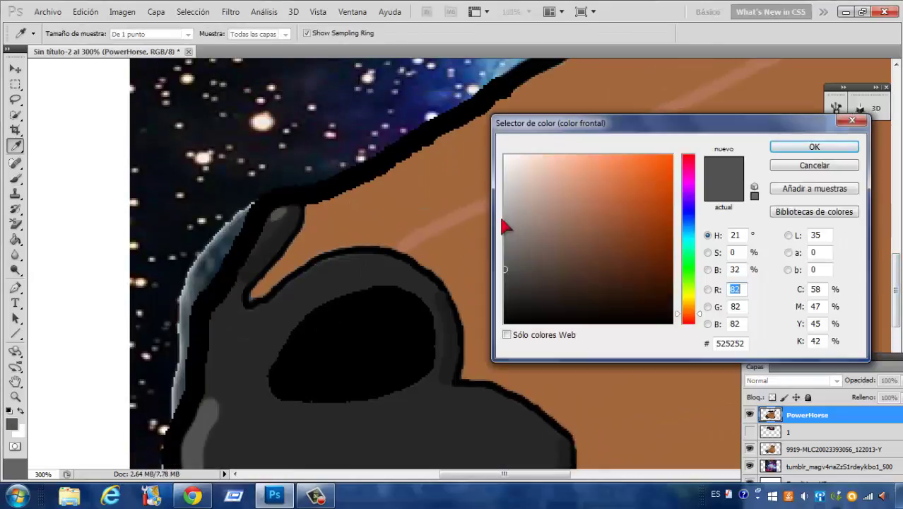
{"action": "left_click", "coordinate": [848, 145]}
{"action": "left_click", "coordinate": [15, 240]}
{"action": "key", "text": "b"}
{"action": "mouse_move", "coordinate": [466, 152]}
{"action": "left_mouse_down"}
{"action": "mouse_move", "coordinate": [414, 175]}
{"action": "mouse_move", "coordinate": [507, 101]}
{"action": "mouse_move", "coordinate": [482, 173]}
{"action": "mouse_move", "coordinate": [421, 155]}
{"action": "mouse_move", "coordinate": [301, 249]}
{"action": "left_mouse_up"}
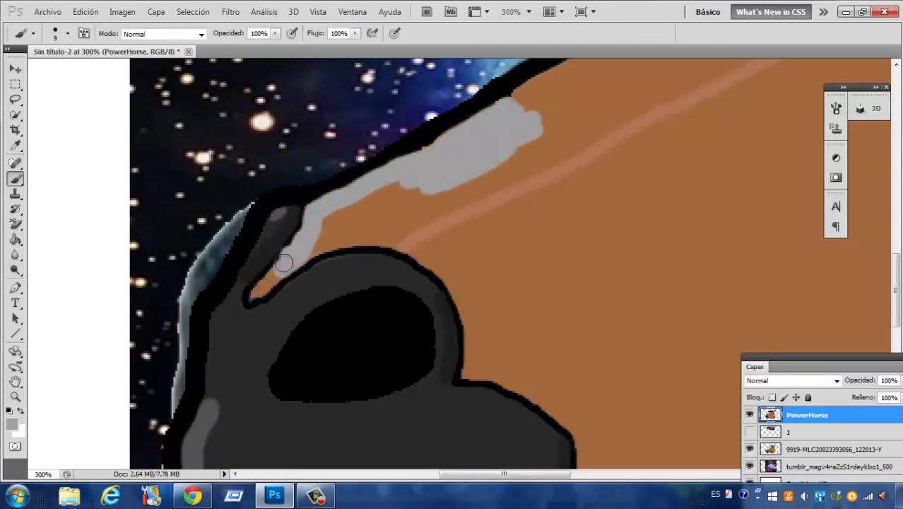
{"action": "right_click", "coordinate": [254, 283]}
{"action": "left_click_drag", "start_coordinate": [254, 293], "coordinate": [281, 265]}
Paint the grey blaze up the nose bridge and across the forehead to the fringe with a 31 px Brush.
{"action": "right_click", "coordinate": [304, 244]}
{"action": "type", "text": "31"}
{"action": "key", "text": "Return"}
{"action": "mouse_move", "coordinate": [328, 216]}
{"action": "left_mouse_down"}
{"action": "mouse_move", "coordinate": [382, 211]}
{"action": "mouse_move", "coordinate": [537, 113]}
{"action": "mouse_move", "coordinate": [630, 282]}
{"action": "mouse_move", "coordinate": [617, 151]}
{"action": "mouse_move", "coordinate": [664, 120]}
{"action": "left_mouse_up"}
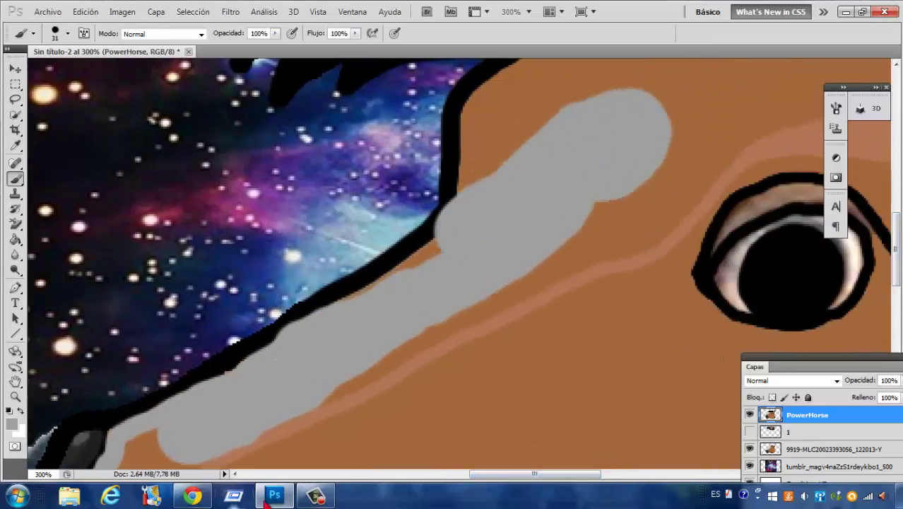
{"action": "mouse_move", "coordinate": [418, 288]}
{"action": "left_mouse_down"}
{"action": "mouse_move", "coordinate": [487, 212]}
{"action": "mouse_move", "coordinate": [484, 196]}
{"action": "mouse_move", "coordinate": [662, 120]}
{"action": "mouse_move", "coordinate": [645, 212]}
{"action": "mouse_move", "coordinate": [687, 161]}
{"action": "mouse_move", "coordinate": [745, 119]}
{"action": "left_mouse_up"}
{"action": "scroll", "coordinate": [688, 229], "scroll_direction": "up", "scroll_amount": 3}
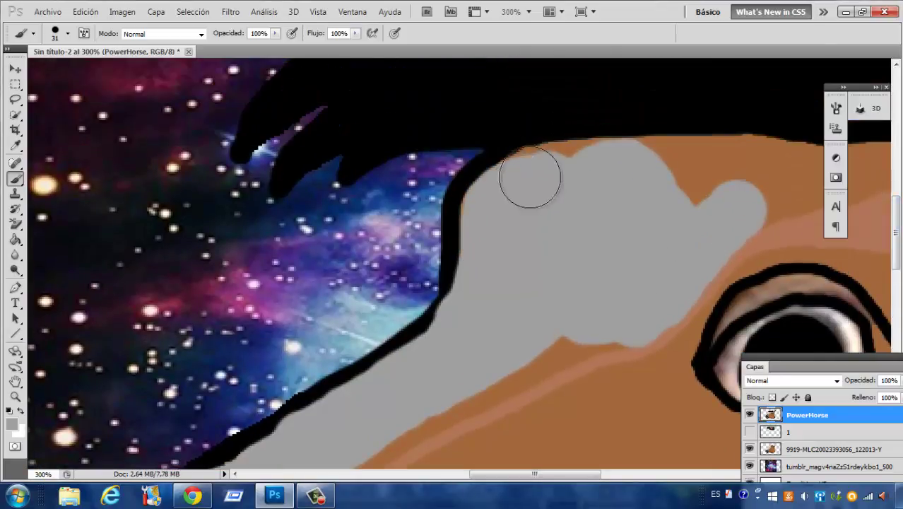
{"action": "mouse_move", "coordinate": [530, 178]}
{"action": "left_mouse_down"}
{"action": "mouse_move", "coordinate": [655, 167]}
{"action": "mouse_move", "coordinate": [754, 182]}
{"action": "mouse_move", "coordinate": [772, 202]}
{"action": "mouse_move", "coordinate": [805, 205]}
{"action": "left_mouse_up"}
{"action": "scroll", "coordinate": [511, 195], "scroll_direction": "right", "scroll_amount": 10}
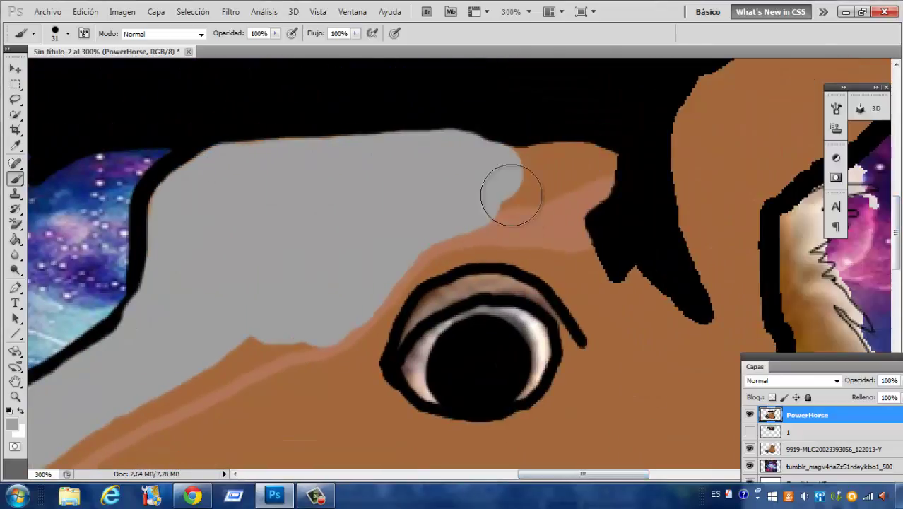
{"action": "left_click_drag", "start_coordinate": [510, 195], "coordinate": [555, 166]}
Reduce the Brush to 9 px and fill the blaze's remaining gaps along the pinkish-brown stripe down to the nostril.
{"action": "key", "text": "bracketleft"}
{"action": "key", "text": "bracketleft"}
{"action": "key", "text": "bracketleft"}
{"action": "key", "text": "bracketleft"}
{"action": "left_click_drag", "start_coordinate": [276, 346], "coordinate": [159, 407]}
{"action": "scroll", "coordinate": [159, 407], "scroll_direction": "left", "scroll_amount": 11}
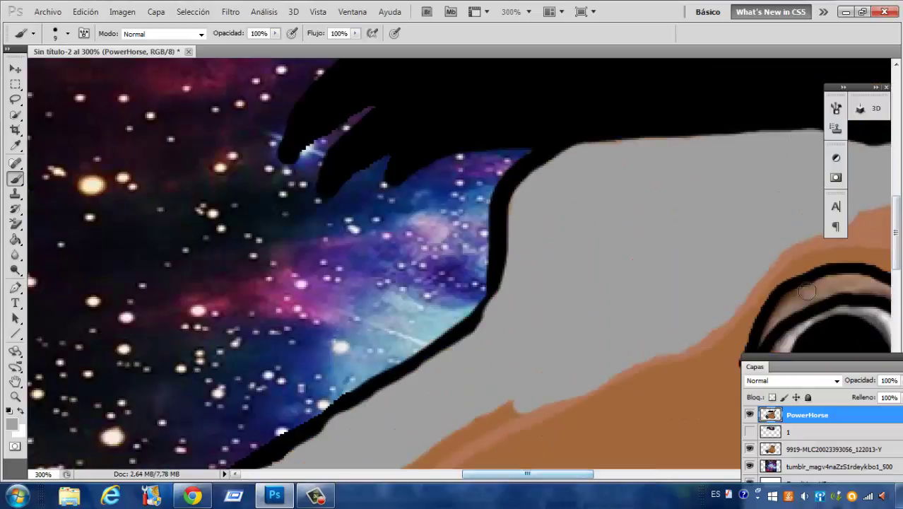
{"action": "scroll", "coordinate": [522, 224], "scroll_direction": "down", "scroll_amount": 5}
{"action": "left_click_drag", "start_coordinate": [206, 343], "coordinate": [235, 329]}
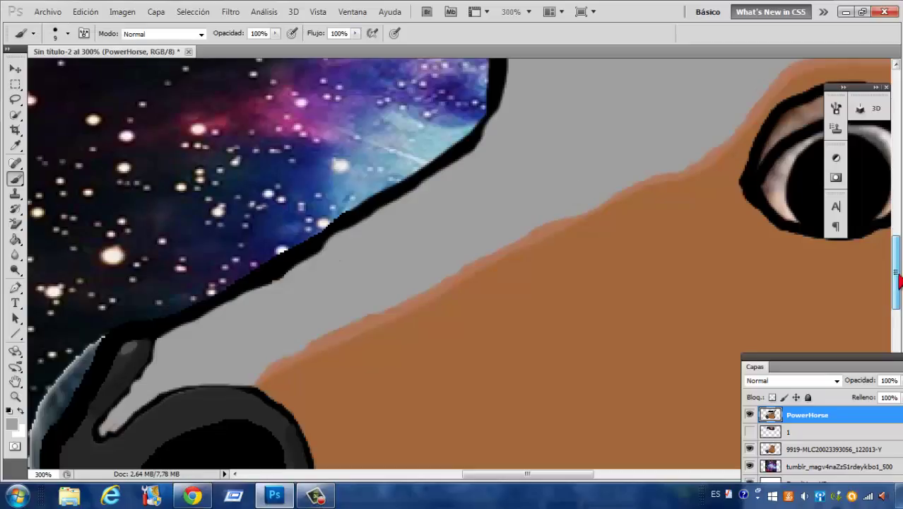
Sample the head's brown, darken the foreground colour to 89532a, and try a stroke with it, undoing the stroke.
{"action": "left_click_drag", "start_coordinate": [896, 304], "coordinate": [896, 338]}
{"action": "key", "text": "i"}
{"action": "left_click", "coordinate": [527, 121]}
{"action": "left_click", "coordinate": [12, 423]}
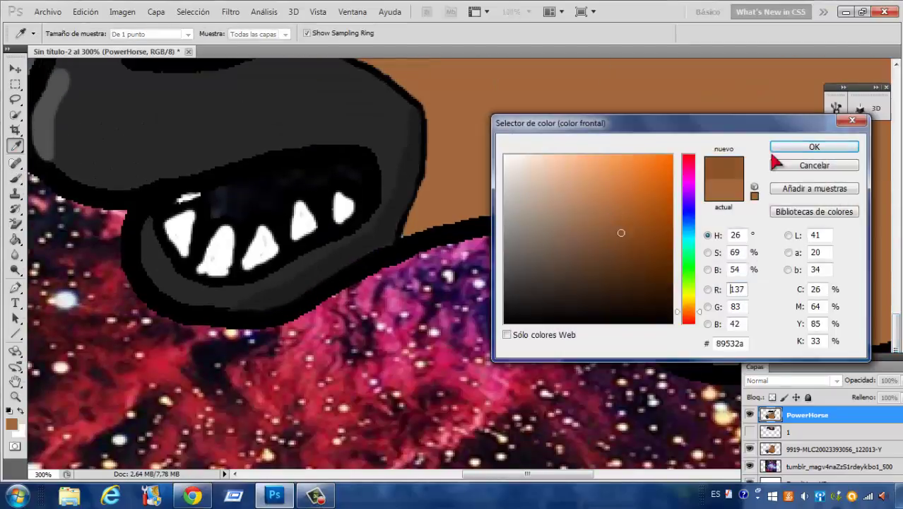
{"action": "left_click", "coordinate": [777, 148]}
{"action": "key", "text": "b"}
{"action": "left_click_drag", "start_coordinate": [579, 121], "coordinate": [633, 142]}
{"action": "key", "text": "ctrl+z"}
Block in a darker brown shadow along the neck's back and lower edges with a 9 px Brush.
{"action": "left_click_drag", "start_coordinate": [558, 470], "coordinate": [659, 467]}
{"action": "scroll", "coordinate": [595, 238], "scroll_direction": "up", "scroll_amount": 3}
{"action": "left_click_drag", "start_coordinate": [613, 173], "coordinate": [615, 212]}
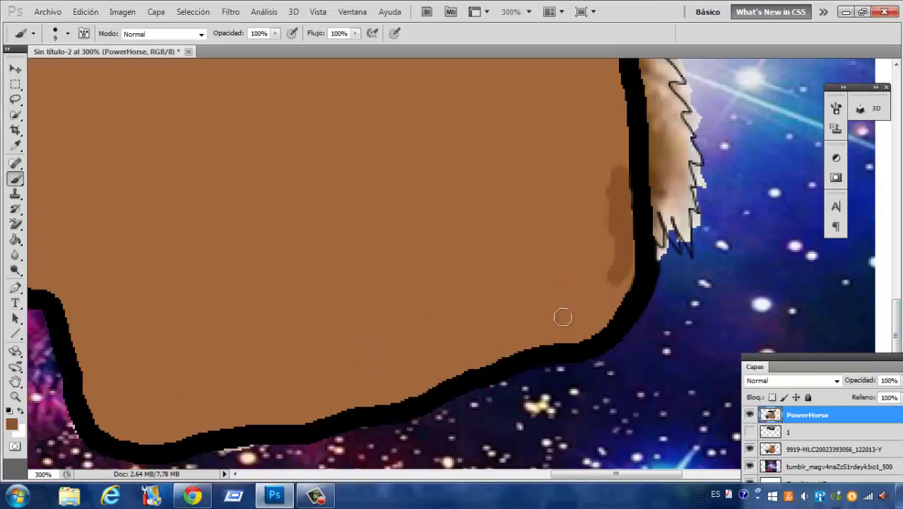
{"action": "left_click_drag", "start_coordinate": [509, 326], "coordinate": [620, 276]}
{"action": "left_click_drag", "start_coordinate": [618, 116], "coordinate": [616, 170]}
{"action": "mouse_move", "coordinate": [616, 108]}
{"action": "left_mouse_down"}
{"action": "mouse_move", "coordinate": [599, 156]}
{"action": "mouse_move", "coordinate": [341, 382]}
{"action": "mouse_move", "coordinate": [88, 388]}
{"action": "mouse_move", "coordinate": [145, 435]}
{"action": "mouse_move", "coordinate": [361, 401]}
{"action": "mouse_move", "coordinate": [487, 344]}
{"action": "mouse_move", "coordinate": [538, 341]}
{"action": "mouse_move", "coordinate": [606, 239]}
{"action": "left_mouse_up"}
Fill in the neck shadow with a 14 px Brush and extend it up the back edge with a 7 px Brush.
{"action": "key", "text": "g"}
{"action": "left_click", "coordinate": [14, 178]}
{"action": "right_click", "coordinate": [601, 244]}
{"action": "left_click_drag", "start_coordinate": [612, 170], "coordinate": [552, 322]}
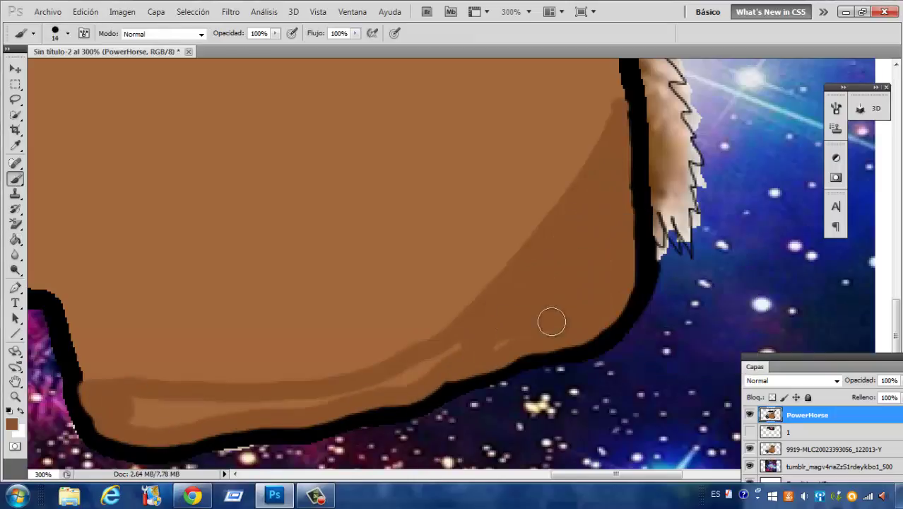
{"action": "mouse_move", "coordinate": [285, 404]}
{"action": "left_mouse_down"}
{"action": "mouse_move", "coordinate": [195, 391]}
{"action": "mouse_move", "coordinate": [373, 342]}
{"action": "mouse_move", "coordinate": [591, 137]}
{"action": "mouse_move", "coordinate": [609, 145]}
{"action": "left_mouse_up"}
{"action": "right_click", "coordinate": [591, 137]}
{"action": "scroll", "coordinate": [579, 351], "scroll_direction": "up", "scroll_amount": 5}
{"action": "left_click_drag", "start_coordinate": [579, 350], "coordinate": [607, 280]}
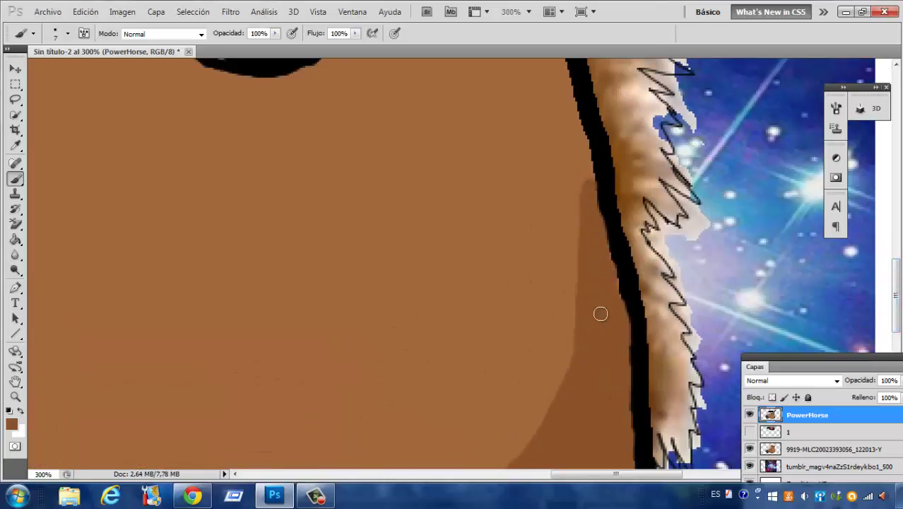
Set the foreground colour to black and draw the inner ear's outline with a 1 px Pencil, undoing the first Brush attempt.
{"action": "scroll", "coordinate": [600, 313], "scroll_direction": "up", "scroll_amount": 5}
{"action": "left_click", "coordinate": [11, 424]}
{"action": "left_click", "coordinate": [430, 382]}
{"action": "key", "text": "Return"}
{"action": "right_click", "coordinate": [483, 277]}
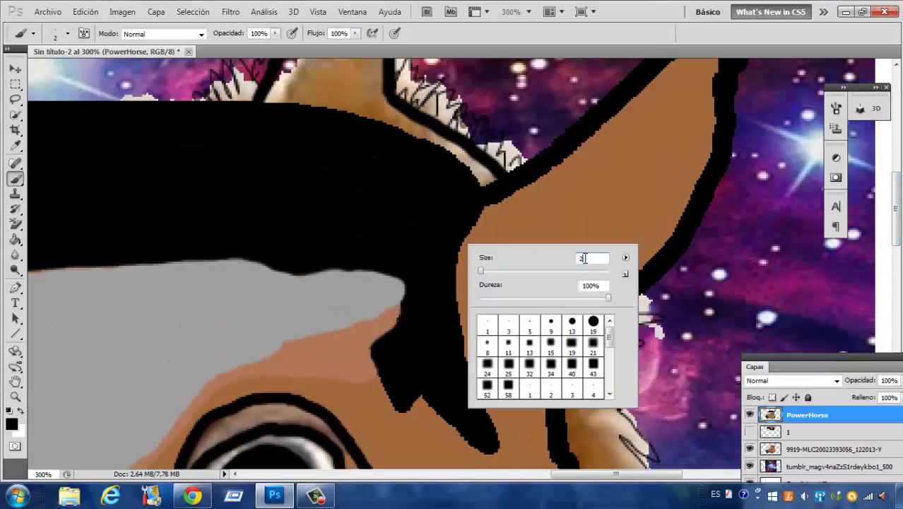
{"action": "key", "text": "Return"}
{"action": "key", "text": "ctrl+z"}
{"action": "key", "text": "shift+b"}
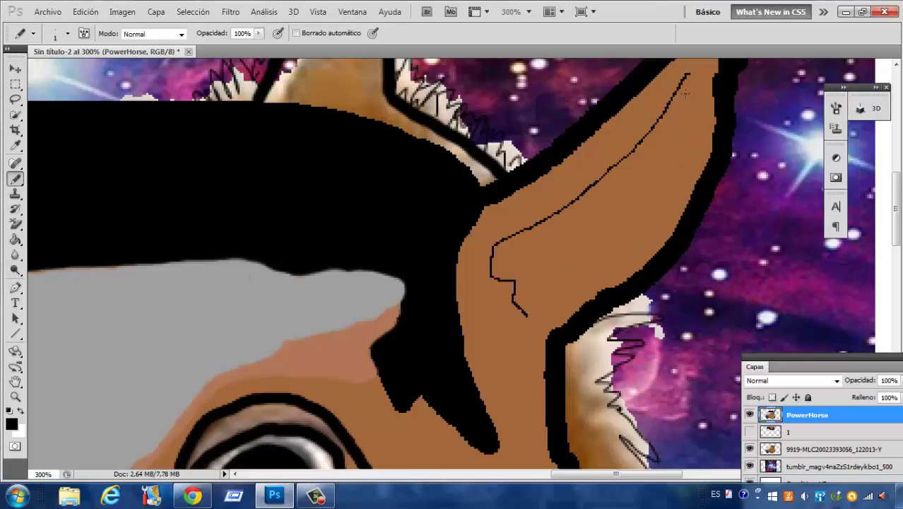
Choose a dark brown and trace just inside the inner ear's upper edge with a 2 px Brush.
{"action": "right_click", "coordinate": [16, 178]}
{"action": "left_click", "coordinate": [71, 177]}
{"action": "right_click", "coordinate": [194, 225]}
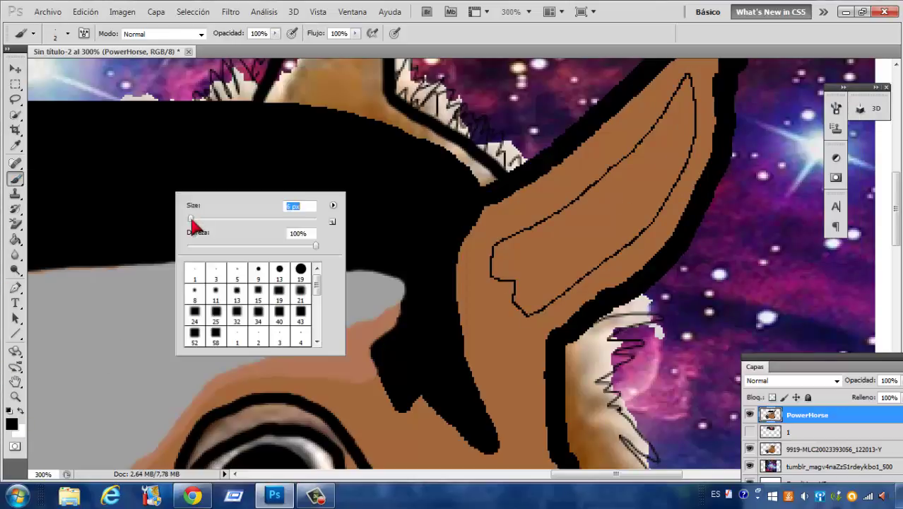
{"action": "key", "text": "Escape"}
{"action": "left_click", "coordinate": [11, 424]}
{"action": "mouse_move", "coordinate": [575, 238]}
{"action": "left_mouse_down"}
{"action": "mouse_move", "coordinate": [551, 236]}
{"action": "mouse_move", "coordinate": [642, 267]}
{"action": "left_mouse_up"}
{"action": "left_click", "coordinate": [813, 146]}
{"action": "right_click", "coordinate": [683, 154]}
{"action": "key", "text": "Escape"}
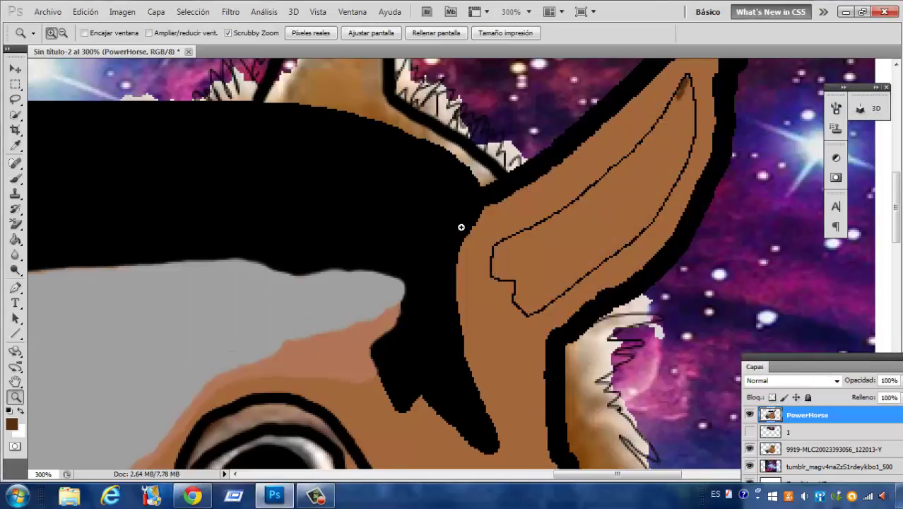
{"action": "left_click", "coordinate": [461, 226], "text": "ctrl"}
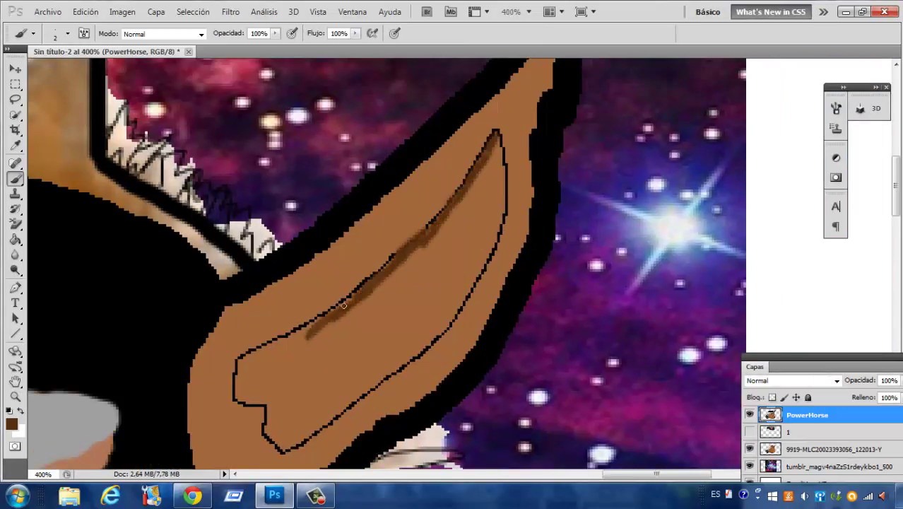
Fill the inner ear's upper and lower-left area with dark brown shadow, widening the strokes with an 8 px Brush.
{"action": "mouse_move", "coordinate": [334, 333]}
{"action": "left_mouse_down"}
{"action": "mouse_move", "coordinate": [259, 397]}
{"action": "mouse_move", "coordinate": [375, 286]}
{"action": "mouse_move", "coordinate": [492, 146]}
{"action": "left_mouse_up"}
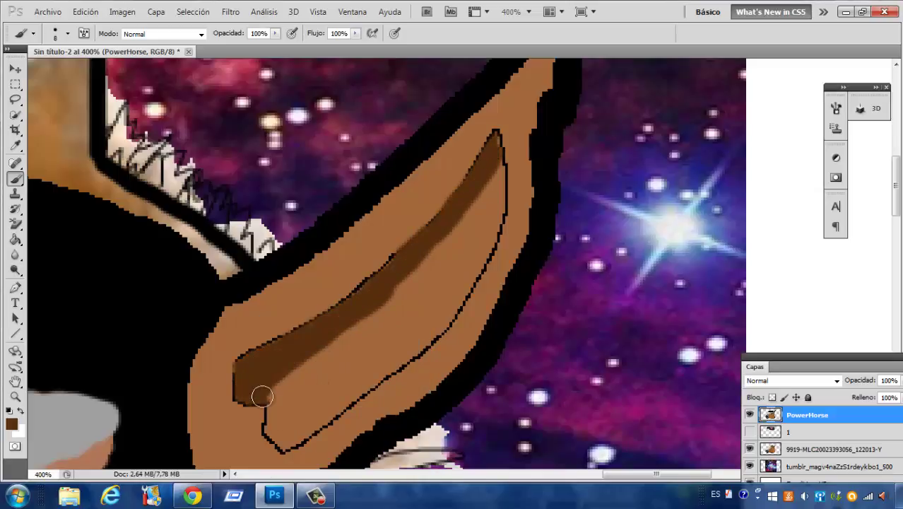
{"action": "mouse_move", "coordinate": [261, 396]}
{"action": "left_mouse_down"}
{"action": "mouse_move", "coordinate": [405, 272]}
{"action": "mouse_move", "coordinate": [276, 423]}
{"action": "mouse_move", "coordinate": [282, 312]}
{"action": "left_mouse_up"}
{"action": "right_click", "coordinate": [405, 272]}
{"action": "key", "text": "Escape"}
{"action": "right_click", "coordinate": [283, 312]}
{"action": "key", "text": "Escape"}
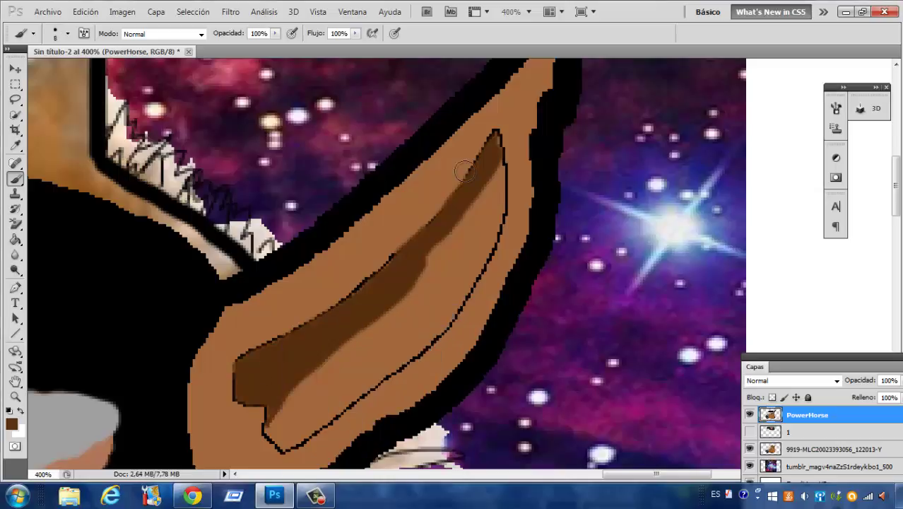
Choose a lighter, muted brown and paint the rest of the inner ear with the 8 px Brush.
{"action": "left_click", "coordinate": [10, 424]}
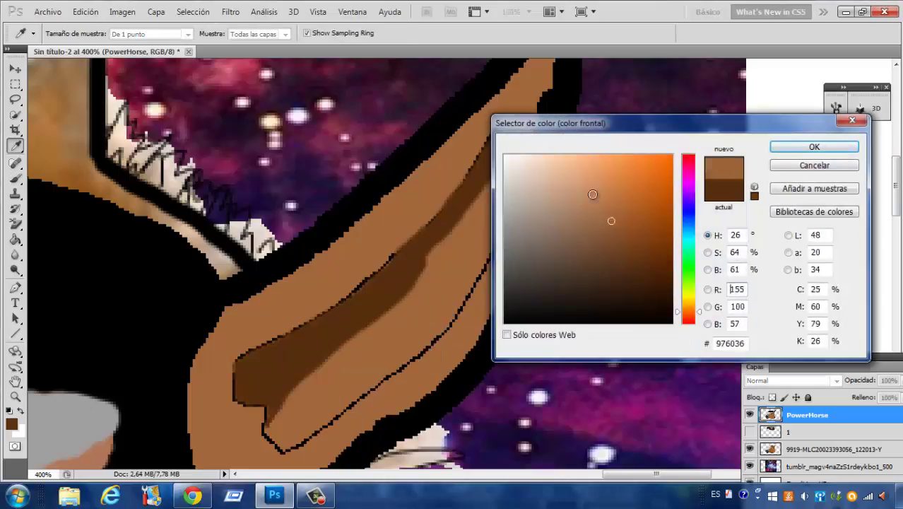
{"action": "left_click", "coordinate": [588, 222]}
{"action": "key", "text": "Return"}
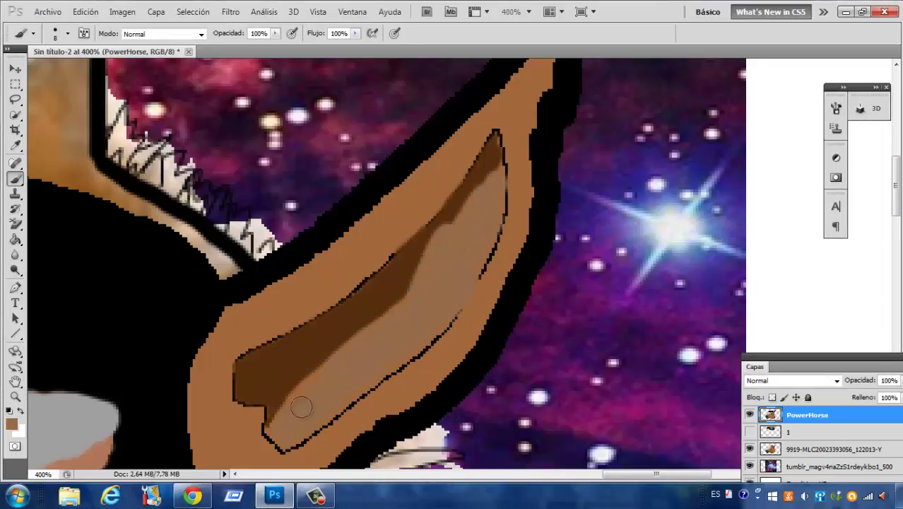
Sample the blaze's grey, pick a lighter shade, and paint highlights above the nostril and on the forehead with an 8 px Brush.
{"action": "left_click", "coordinate": [15, 396]}
{"action": "left_click", "coordinate": [15, 381]}
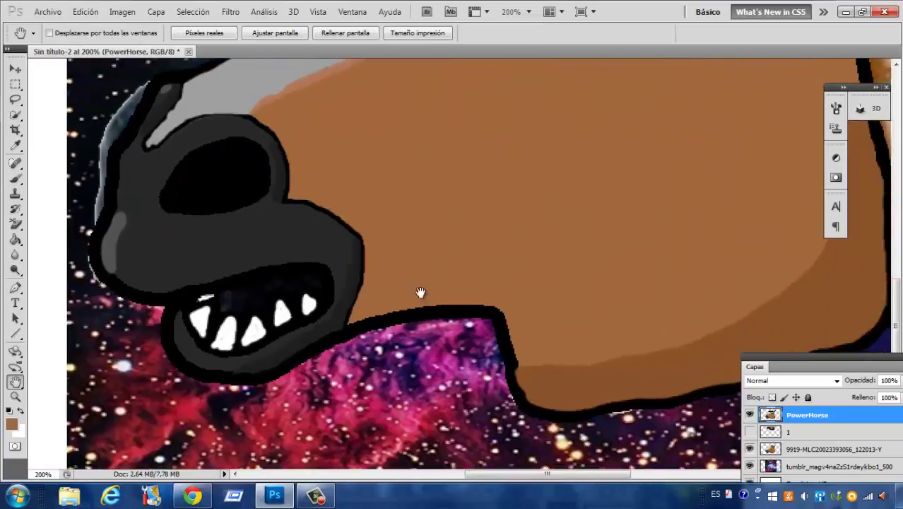
{"action": "left_click_drag", "start_coordinate": [419, 292], "coordinate": [484, 250]}
{"action": "key", "text": "i"}
{"action": "left_click", "coordinate": [11, 424]}
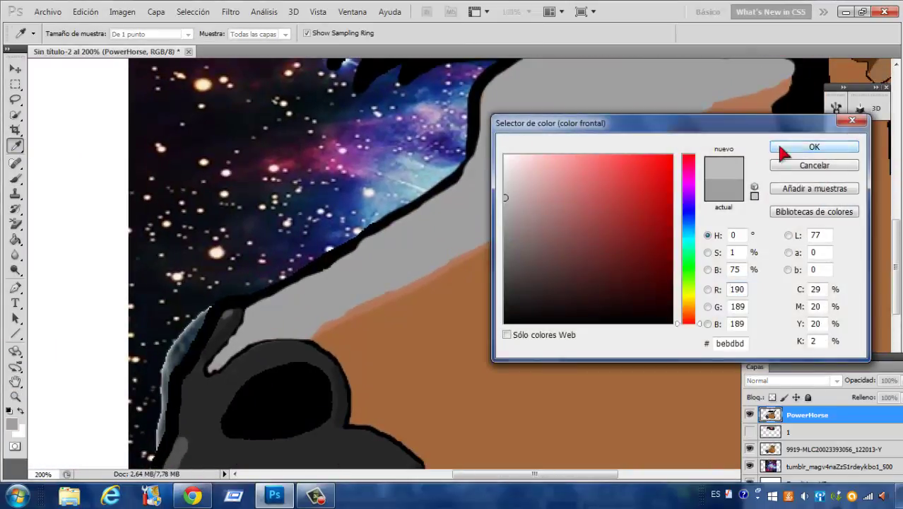
{"action": "left_click", "coordinate": [814, 152]}
{"action": "key", "text": "z"}
{"action": "left_click", "coordinate": [279, 325]}
{"action": "key", "text": "b"}
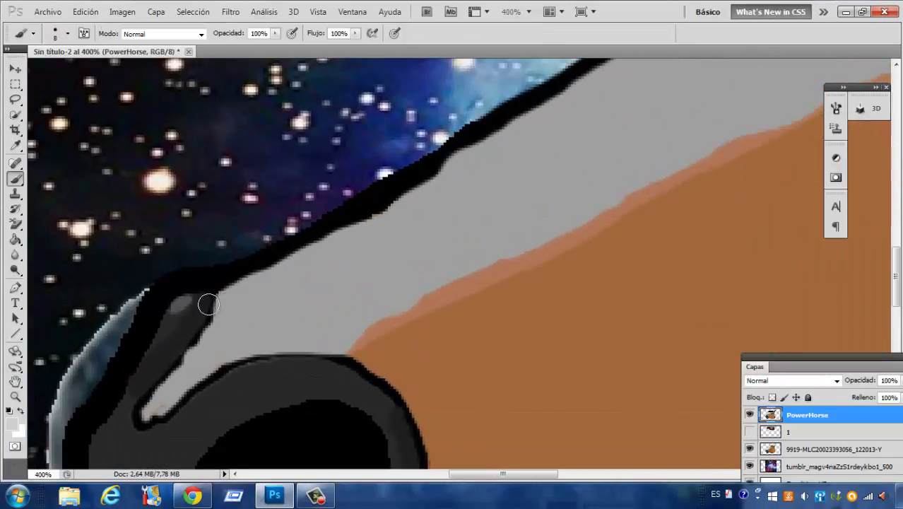
{"action": "mouse_move", "coordinate": [350, 361]}
{"action": "left_mouse_down"}
{"action": "mouse_move", "coordinate": [826, 267]}
{"action": "mouse_move", "coordinate": [499, 222]}
{"action": "mouse_move", "coordinate": [584, 105]}
{"action": "mouse_move", "coordinate": [622, 119]}
{"action": "mouse_move", "coordinate": [618, 304]}
{"action": "mouse_move", "coordinate": [618, 277]}
{"action": "left_mouse_up"}
{"action": "mouse_move", "coordinate": [513, 251]}
{"action": "left_mouse_down"}
{"action": "mouse_move", "coordinate": [562, 198]}
{"action": "mouse_move", "coordinate": [533, 255]}
{"action": "left_mouse_up"}
{"action": "left_click_drag", "start_coordinate": [472, 279], "coordinate": [76, 279]}
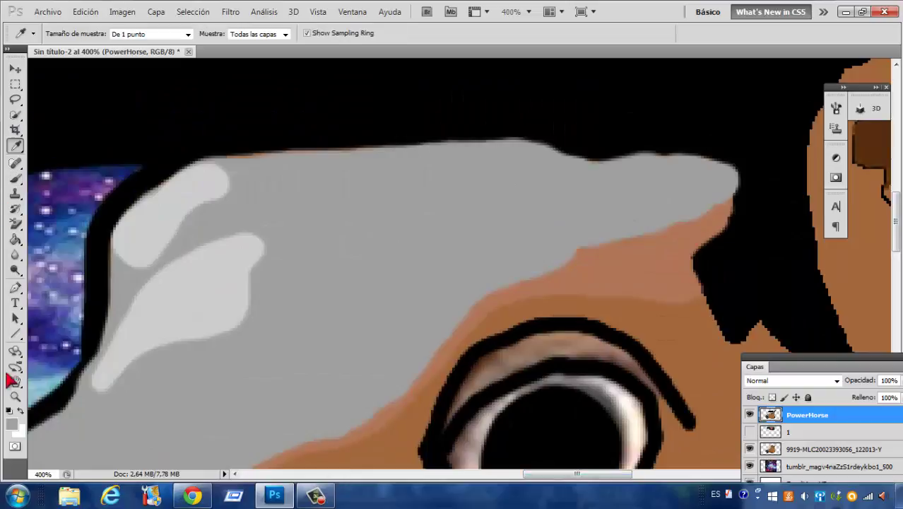
Paint a darker grey shadow along the blaze's lower edge from the forelock down to the nostril with the 8 px Brush.
{"action": "left_click", "coordinate": [678, 212], "text": "alt"}
{"action": "mouse_move", "coordinate": [724, 173]}
{"action": "left_mouse_down"}
{"action": "mouse_move", "coordinate": [714, 198]}
{"action": "mouse_move", "coordinate": [468, 298]}
{"action": "mouse_move", "coordinate": [371, 399]}
{"action": "mouse_move", "coordinate": [375, 237]}
{"action": "left_mouse_up"}
{"action": "mouse_move", "coordinate": [375, 236]}
{"action": "left_mouse_down"}
{"action": "mouse_move", "coordinate": [317, 226]}
{"action": "mouse_move", "coordinate": [84, 339]}
{"action": "left_mouse_up"}
{"action": "left_click_drag", "start_coordinate": [578, 473], "coordinate": [502, 473]}
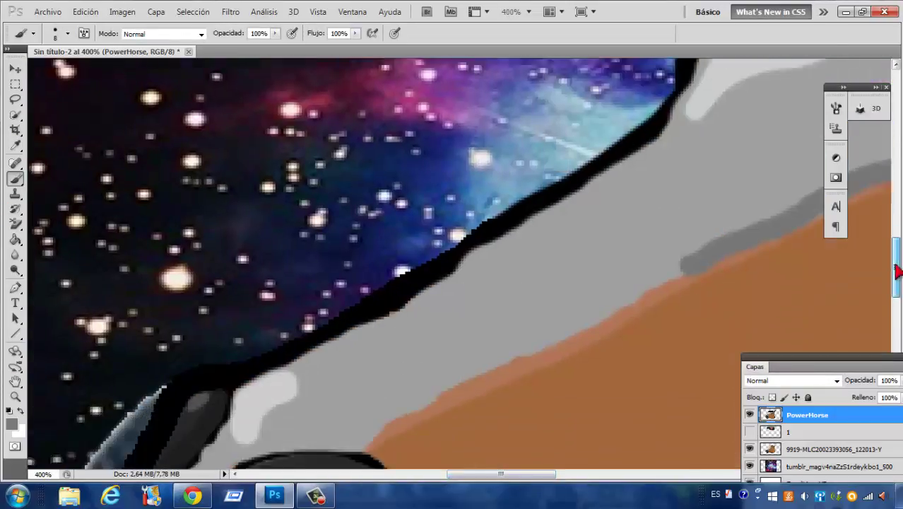
{"action": "left_click_drag", "start_coordinate": [898, 258], "coordinate": [898, 279]}
{"action": "left_click_drag", "start_coordinate": [657, 180], "coordinate": [352, 344]}
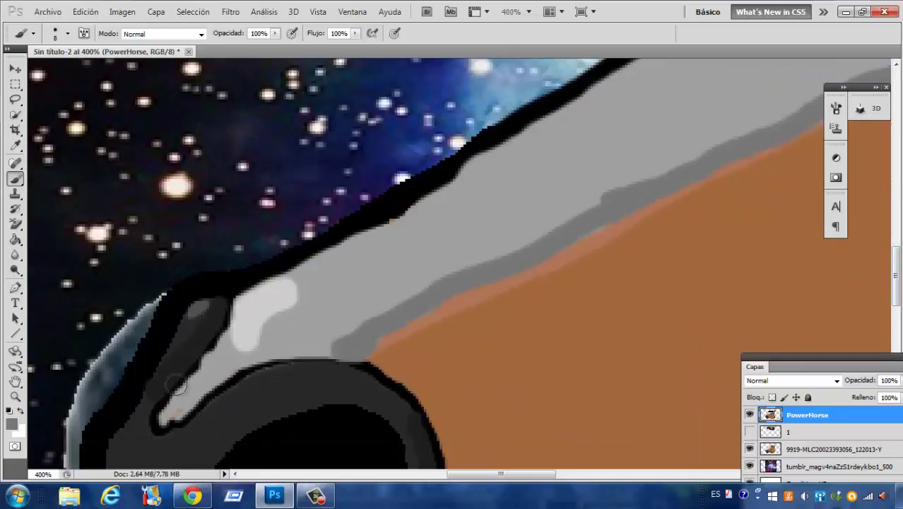
Preview the drawing without the other layers, and move the PowerHorse layer beneath cap layer 1, keeping the cap hidden.
{"action": "left_click", "coordinate": [16, 396]}
{"action": "left_click", "coordinate": [267, 182], "text": "alt"}
{"action": "left_click", "coordinate": [750, 466]}
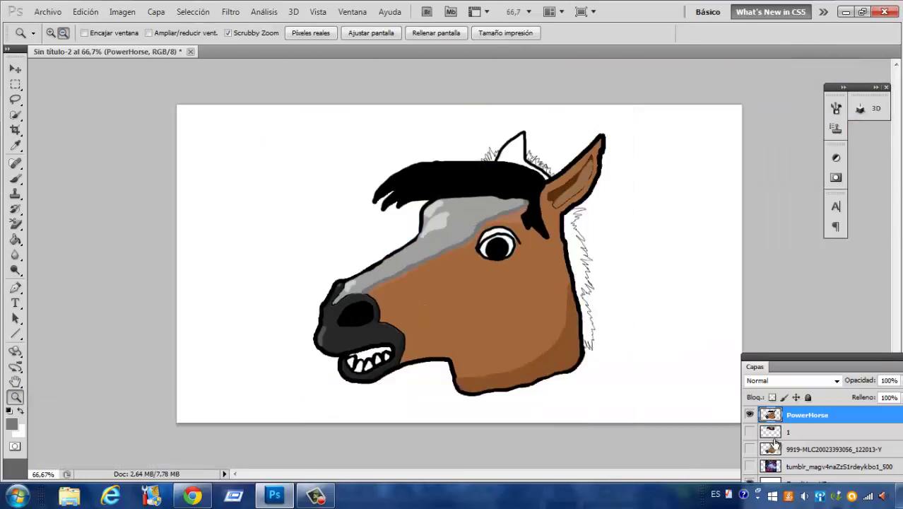
{"action": "left_click", "coordinate": [749, 467]}
{"action": "left_click", "coordinate": [750, 449]}
{"action": "left_click", "coordinate": [749, 432]}
{"action": "left_click_drag", "start_coordinate": [784, 420], "coordinate": [783, 439]}
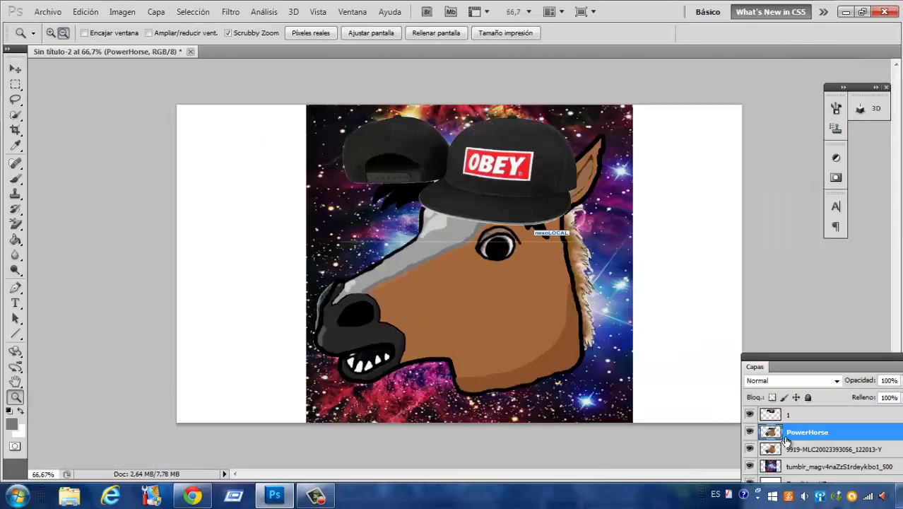
{"action": "left_click", "coordinate": [749, 414]}
Crop the canvas to the edges of the galaxy image, removing the white margins at both sides.
{"action": "key", "text": "c"}
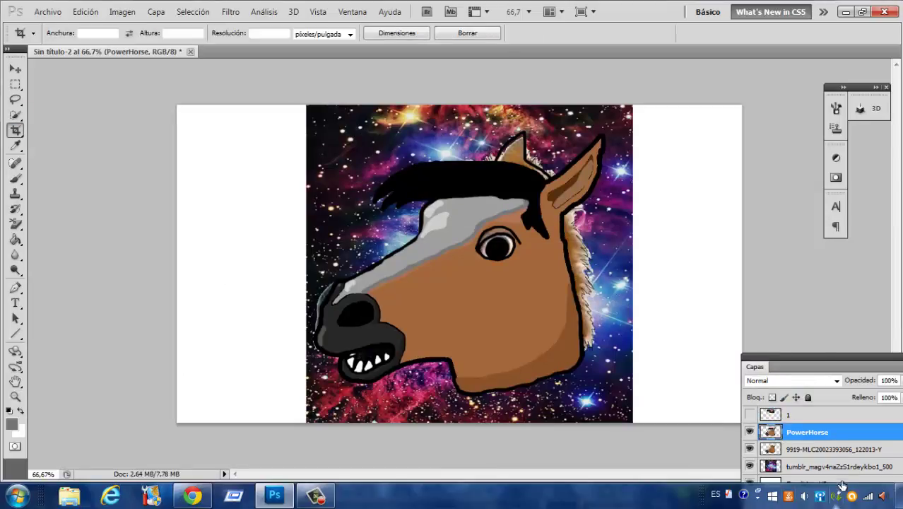
{"action": "left_click_drag", "start_coordinate": [346, 72], "coordinate": [623, 101]}
{"action": "key", "text": "Return"}
{"action": "left_click_drag", "start_coordinate": [295, 436], "coordinate": [631, 76]}
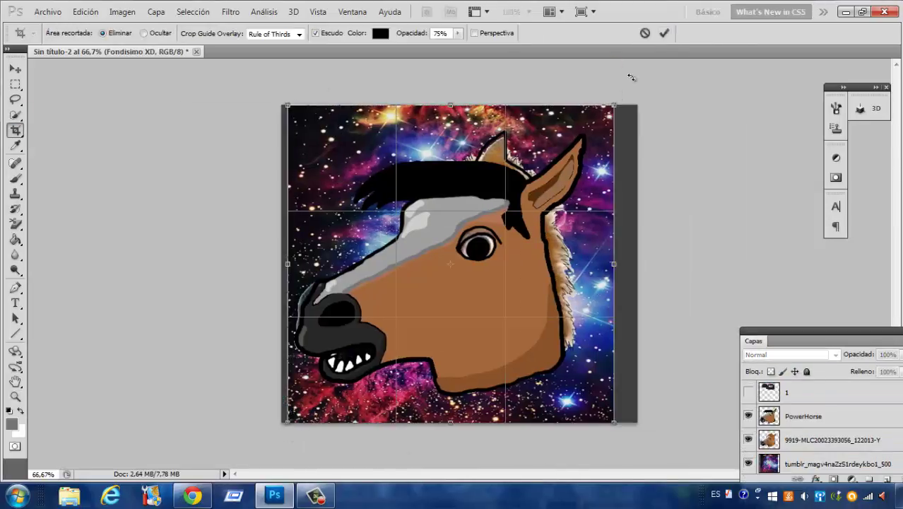
{"action": "key", "text": "Return"}
{"action": "left_click", "coordinate": [415, 291], "text": "ctrl"}
{"action": "key", "text": "alt+comma"}
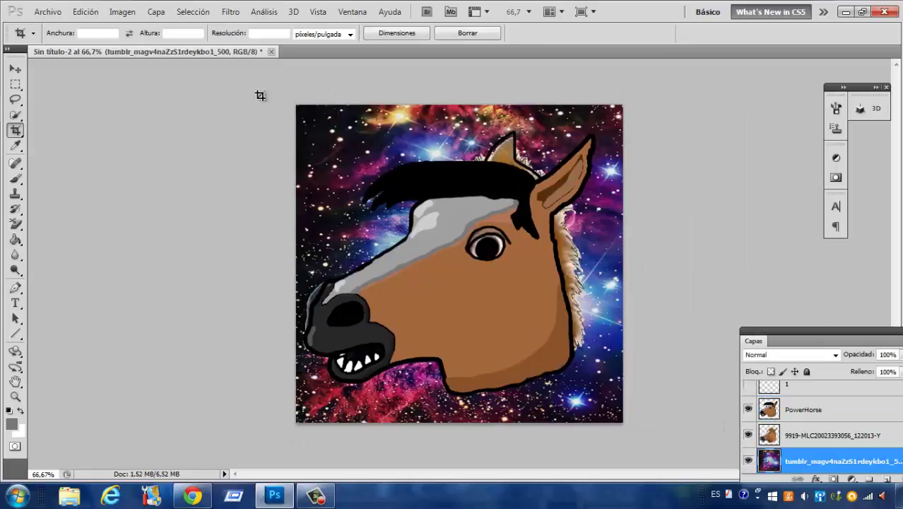
{"action": "left_click_drag", "start_coordinate": [260, 93], "coordinate": [625, 426]}
{"action": "left_click", "coordinate": [645, 34]}
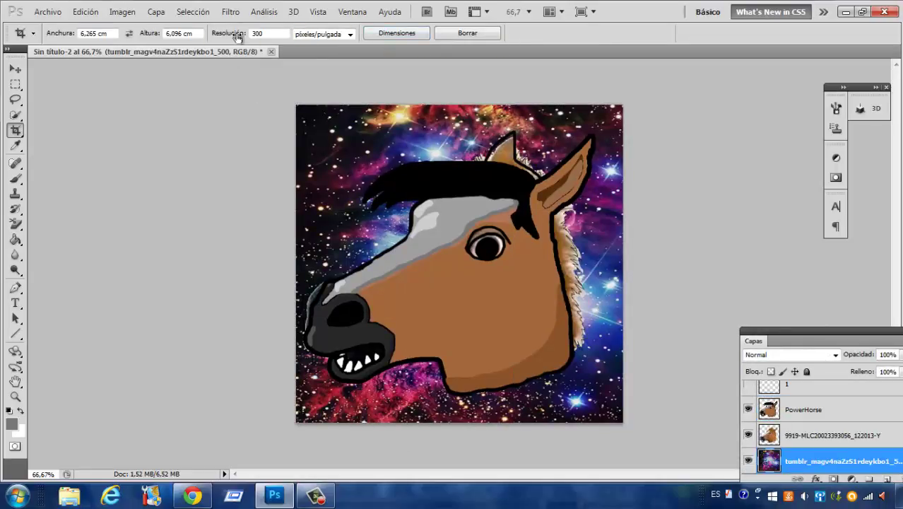
Pick a slightly lighter brown than the face and paint a highlight beside the nostril with a 5 px Brush.
{"action": "key", "text": "b"}
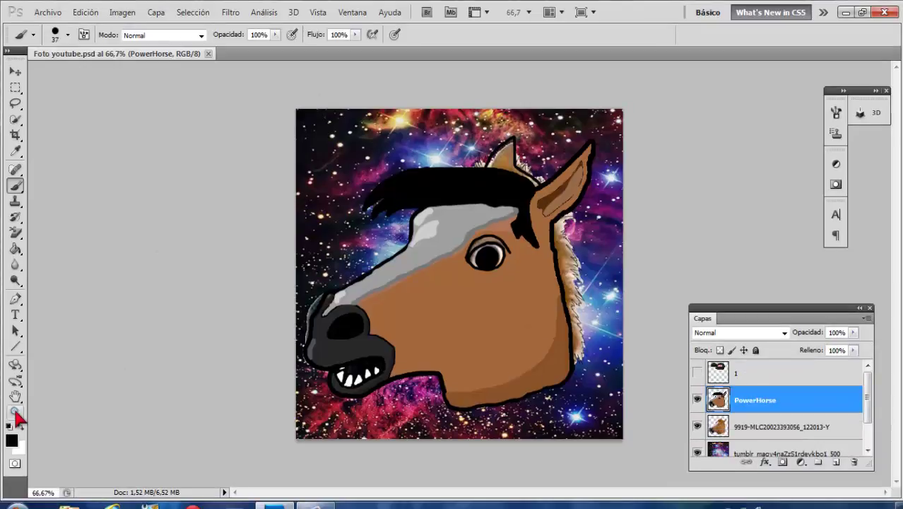
{"action": "left_click", "coordinate": [15, 413]}
{"action": "left_click", "coordinate": [359, 298]}
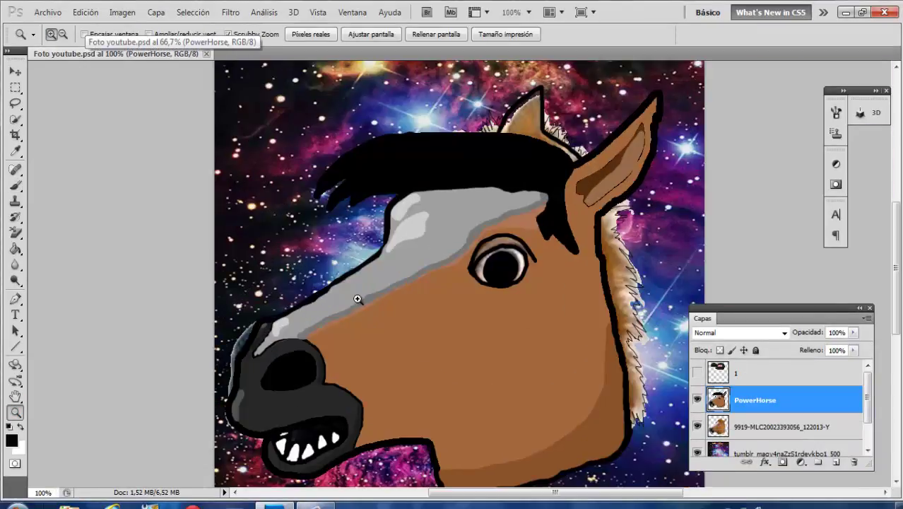
{"action": "left_click", "coordinate": [365, 227]}
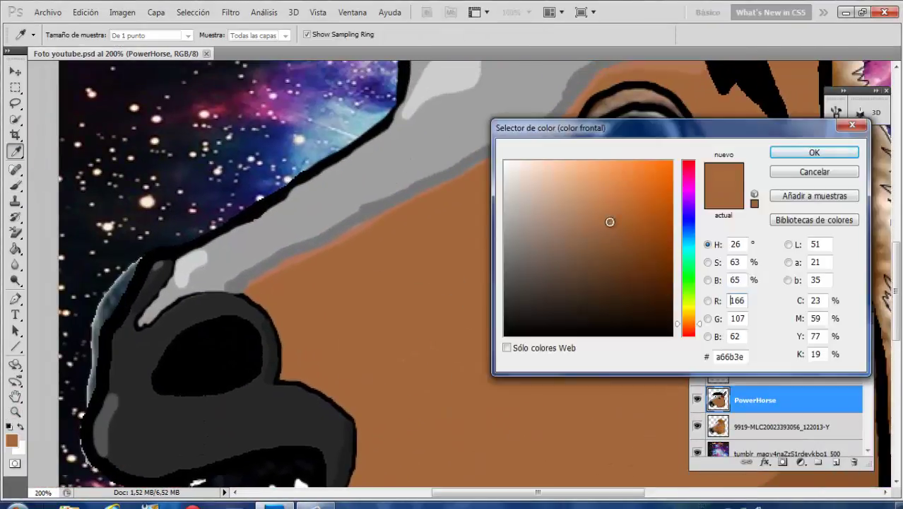
{"action": "key", "text": "Return"}
{"action": "key", "text": "b"}
{"action": "right_click", "coordinate": [406, 304]}
{"action": "left_click_drag", "start_coordinate": [248, 290], "coordinate": [272, 284]}
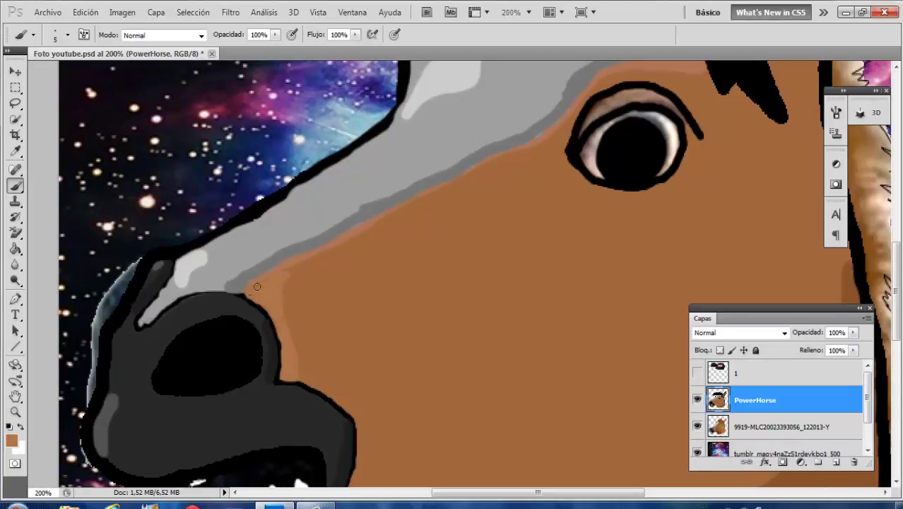
Set the Brush to 4 px and continue the lighter brown along the blaze's lower edge near the nostril.
{"action": "right_click", "coordinate": [293, 267]}
{"action": "key", "text": "Return"}
{"action": "right_click", "coordinate": [290, 267]}
{"action": "type", "text": "4"}
{"action": "key", "text": "Return"}
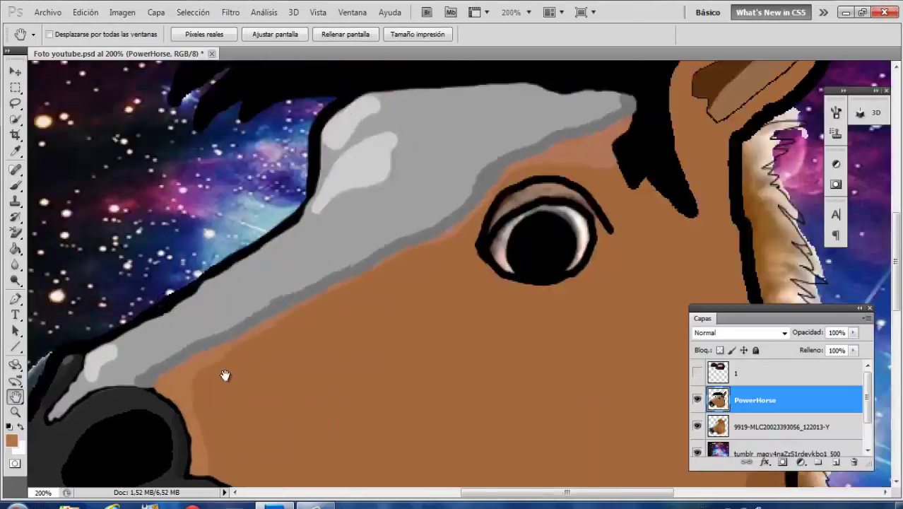
Show cap layer 1 and add a new empty layer above it.
{"action": "key", "text": "ctrl+v"}
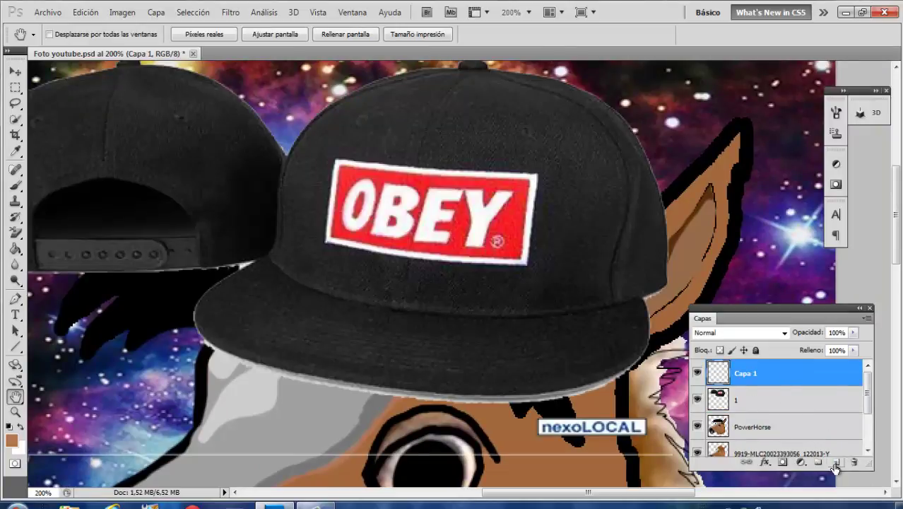
Try to merge cap layer 1 with the horse photo layer, and undo the merge.
{"action": "scroll", "coordinate": [869, 396], "scroll_direction": "down", "scroll_amount": 1}
{"action": "left_click", "coordinate": [777, 439], "text": "ctrl"}
{"action": "right_click", "coordinate": [770, 385]}
{"action": "left_click", "coordinate": [770, 346]}
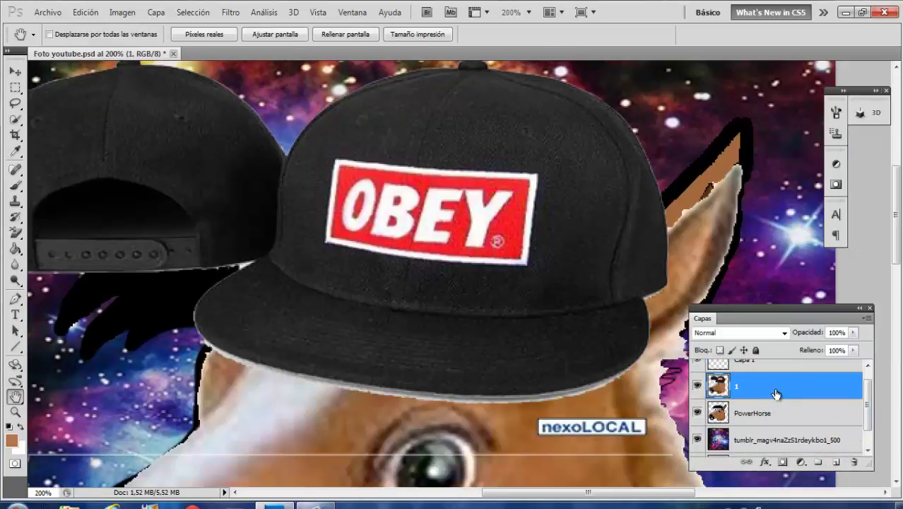
{"action": "key", "text": "ctrl+z"}
Erase the backwards second cap from layer 1 with a 50 px Background Eraser.
{"action": "key", "text": "ctrl+t"}
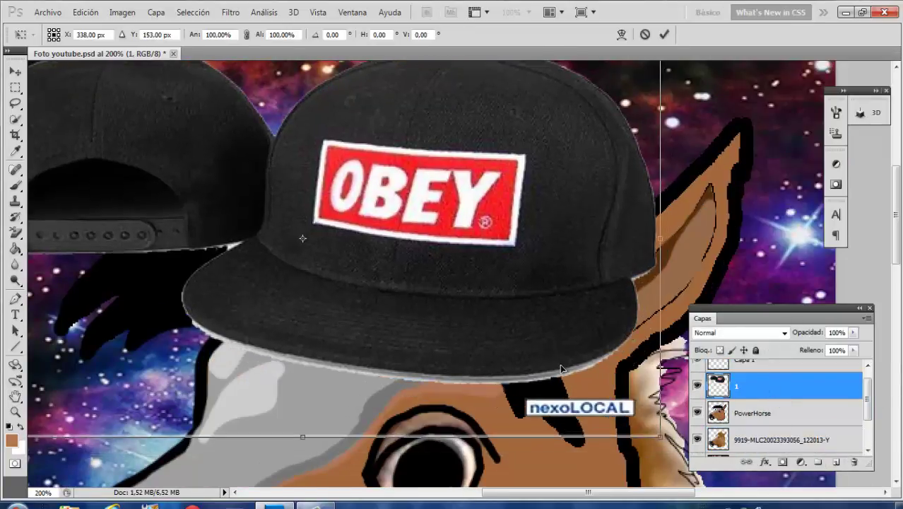
{"action": "key", "text": "Return"}
{"action": "key", "text": "ctrl+minus"}
{"action": "key", "text": "ctrl+minus"}
{"action": "key", "text": "e"}
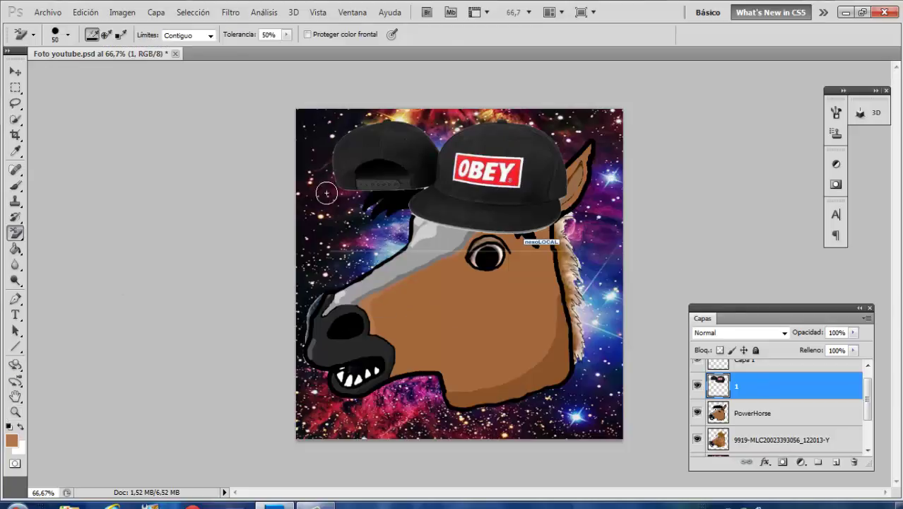
{"action": "mouse_move", "coordinate": [326, 193]}
{"action": "left_mouse_down"}
{"action": "mouse_move", "coordinate": [362, 132]}
{"action": "mouse_move", "coordinate": [353, 198]}
{"action": "left_mouse_up"}
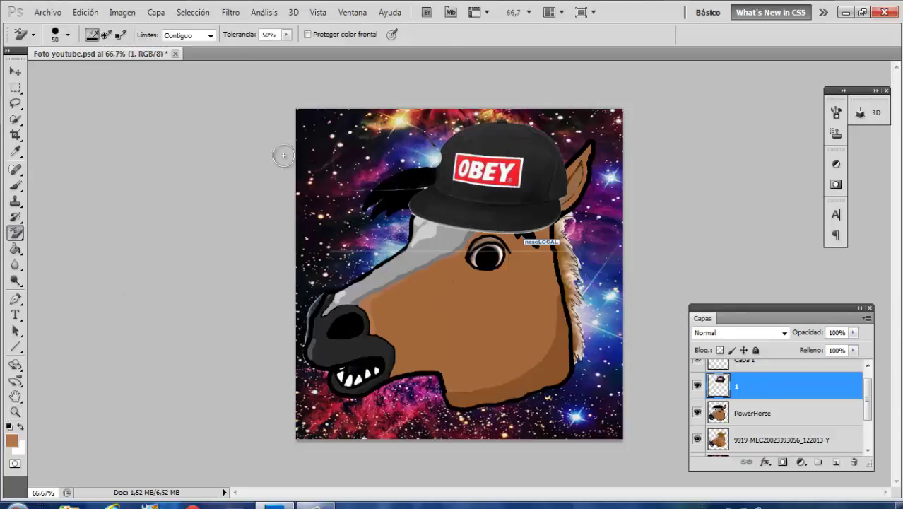
Move the OBEY cap up and to the left so it sits on the horse's head in front of the ear.
{"action": "key", "text": "ctrl+t"}
{"action": "left_click_drag", "start_coordinate": [514, 242], "coordinate": [496, 231]}
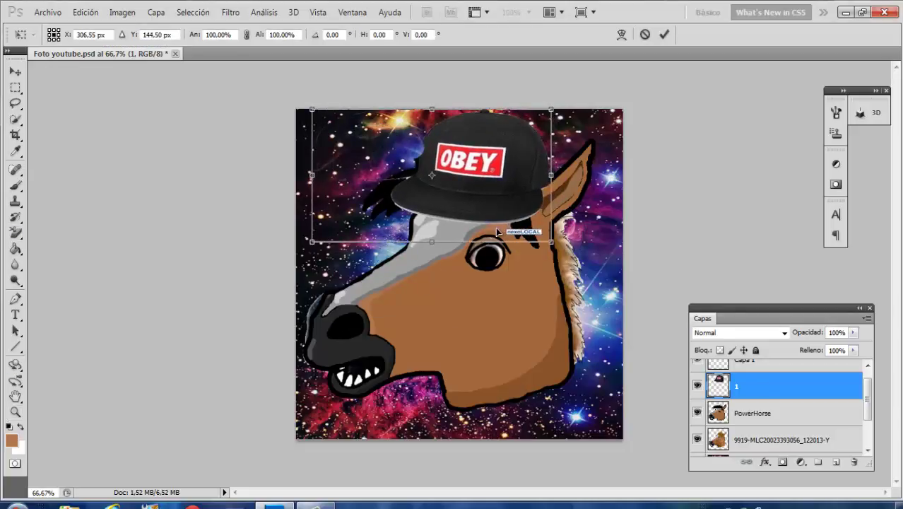
{"action": "key", "text": "Return"}
{"action": "right_click", "coordinate": [345, 304]}
{"action": "key", "text": "Escape"}
Set the foreground colour to black and outline the cap brim's lower edge on Capa 1 with a 4 px Brush, redoing the first stroke.
{"action": "key", "text": "b"}
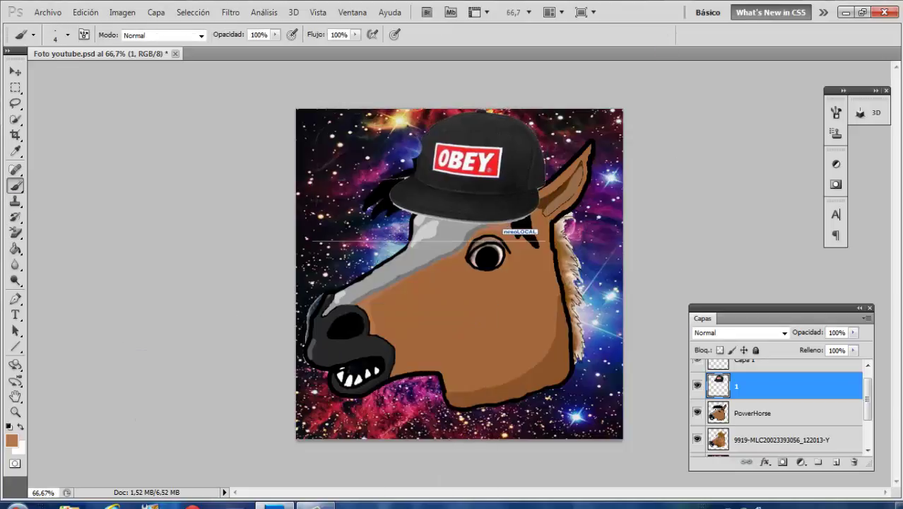
{"action": "left_click", "coordinate": [11, 439]}
{"action": "left_click", "coordinate": [504, 334]}
{"action": "left_click", "coordinate": [812, 153]}
{"action": "key", "text": "z"}
{"action": "left_click", "coordinate": [283, 387]}
{"action": "left_click", "coordinate": [282, 388]}
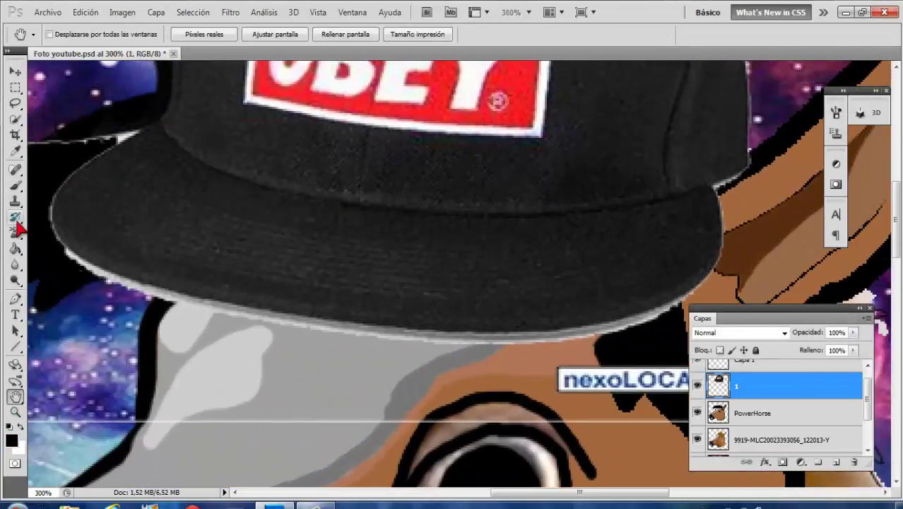
{"action": "key", "text": "e"}
{"action": "key", "text": "alt+bracketright"}
{"action": "key", "text": "b"}
{"action": "left_click_drag", "start_coordinate": [124, 281], "coordinate": [461, 332]}
{"action": "key", "text": "ctrl+z"}
{"action": "mouse_move", "coordinate": [64, 214]}
{"action": "left_mouse_down"}
{"action": "mouse_move", "coordinate": [306, 330]}
{"action": "mouse_move", "coordinate": [623, 306]}
{"action": "left_mouse_up"}
Warp the brim outline on Capa 1 so it follows the cap brim's curve.
{"action": "key", "text": "ctrl+t"}
{"action": "right_click", "coordinate": [610, 115]}
{"action": "left_click", "coordinate": [655, 236]}
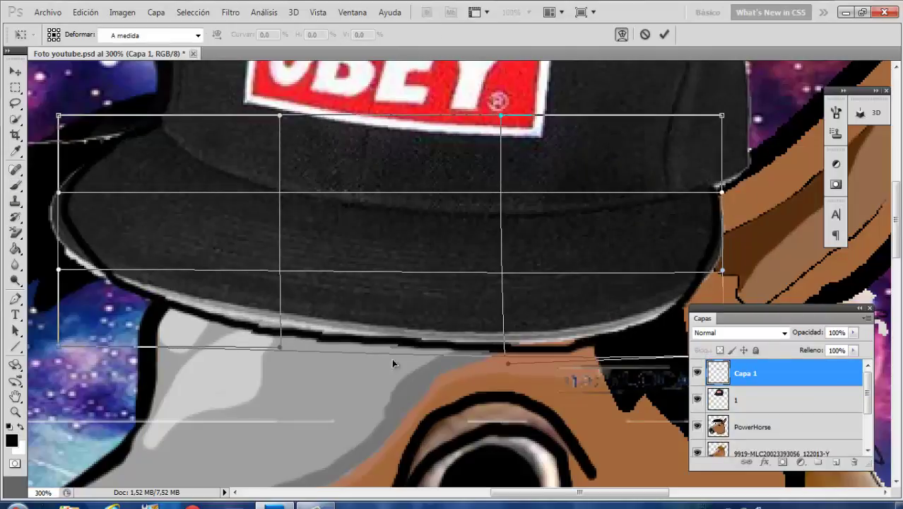
{"action": "left_click_drag", "start_coordinate": [142, 234], "coordinate": [309, 147]}
{"action": "key", "text": "Return"}
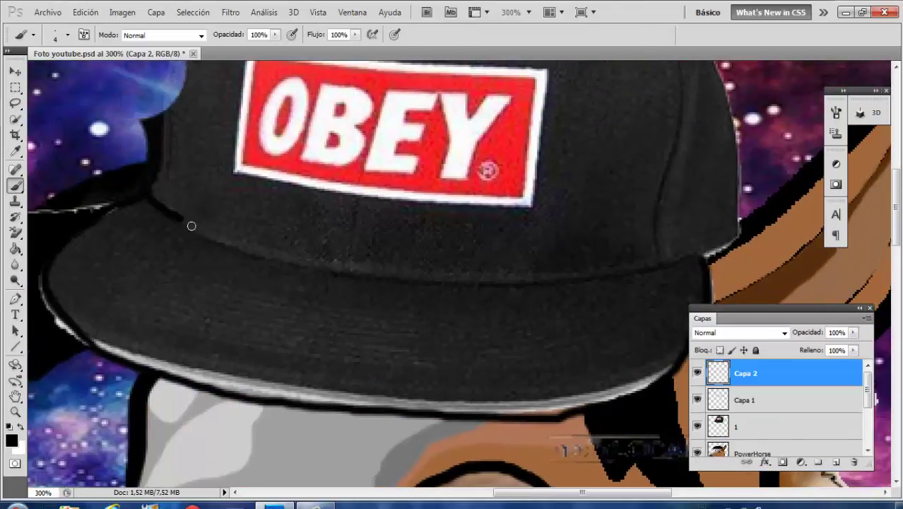
Draw a black line along the seam between brim and crown on Capa 2, and warp it to match the seam.
{"action": "left_click_drag", "start_coordinate": [191, 225], "coordinate": [658, 243]}
{"action": "key", "text": "ctrl+t"}
{"action": "right_click", "coordinate": [560, 75]}
{"action": "left_click", "coordinate": [584, 182]}
{"action": "mouse_move", "coordinate": [429, 269]}
{"action": "left_mouse_down"}
{"action": "mouse_move", "coordinate": [430, 288]}
{"action": "mouse_move", "coordinate": [658, 284]}
{"action": "mouse_move", "coordinate": [660, 266]}
{"action": "left_mouse_up"}
{"action": "key", "text": "Return"}
{"action": "left_click", "coordinate": [513, 404]}
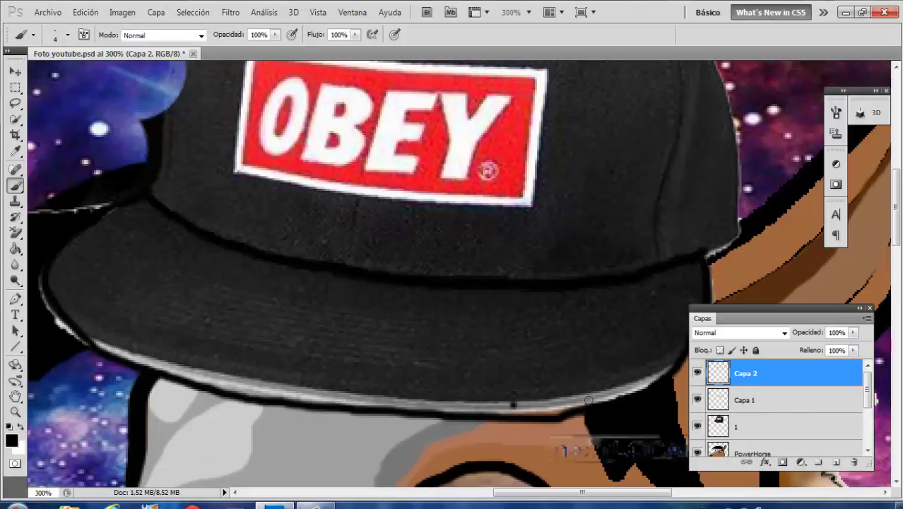
Warp the brim outline on Capa 1 again to pull its lower edge closer to the brim.
{"action": "left_click", "coordinate": [745, 399]}
{"action": "key", "text": "ctrl+t"}
{"action": "right_click", "coordinate": [575, 187]}
{"action": "left_click", "coordinate": [598, 232]}
{"action": "left_click_drag", "start_coordinate": [487, 426], "coordinate": [487, 421]}
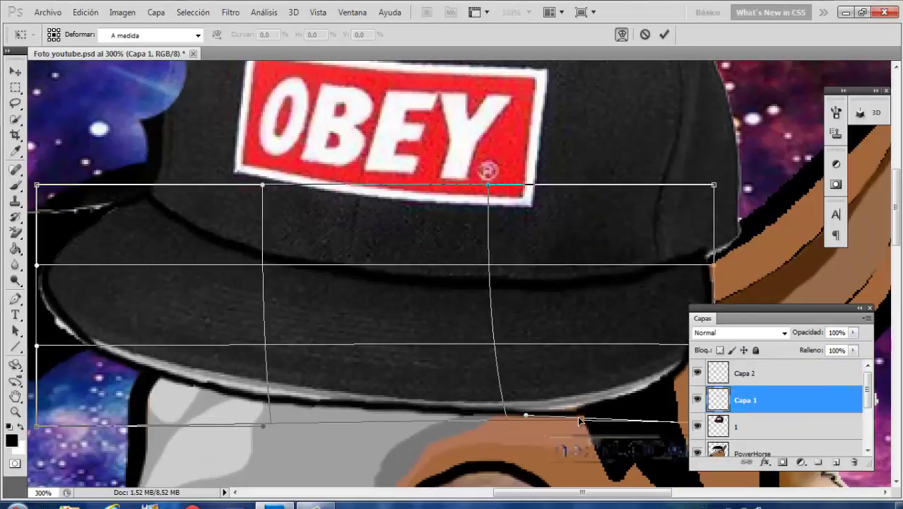
{"action": "left_click", "coordinate": [673, 35]}
Merge the brim outline layers into Capa 2 and outline the crown in black on a new layer, Capa 3, with a 4 px Brush.
{"action": "double_click", "coordinate": [763, 382]}
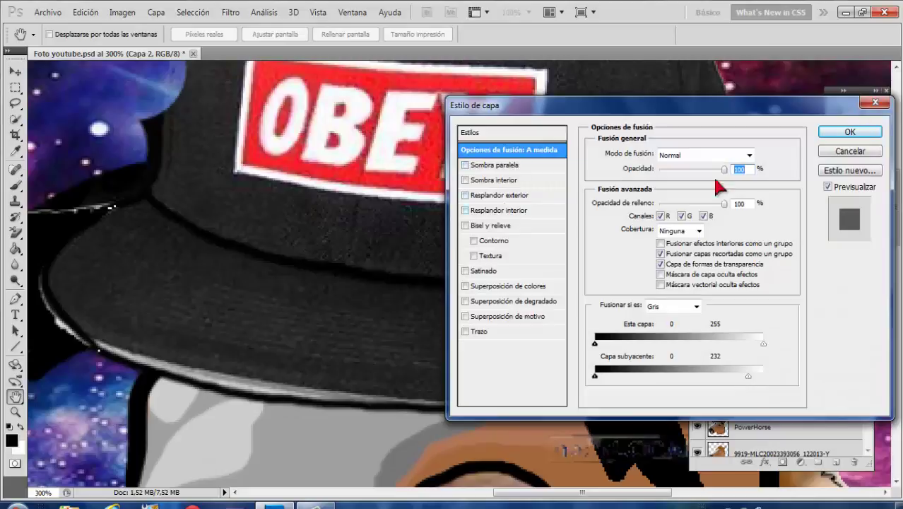
{"action": "key", "text": "Escape"}
{"action": "scroll", "coordinate": [69, 207], "scroll_direction": "up", "scroll_amount": 3}
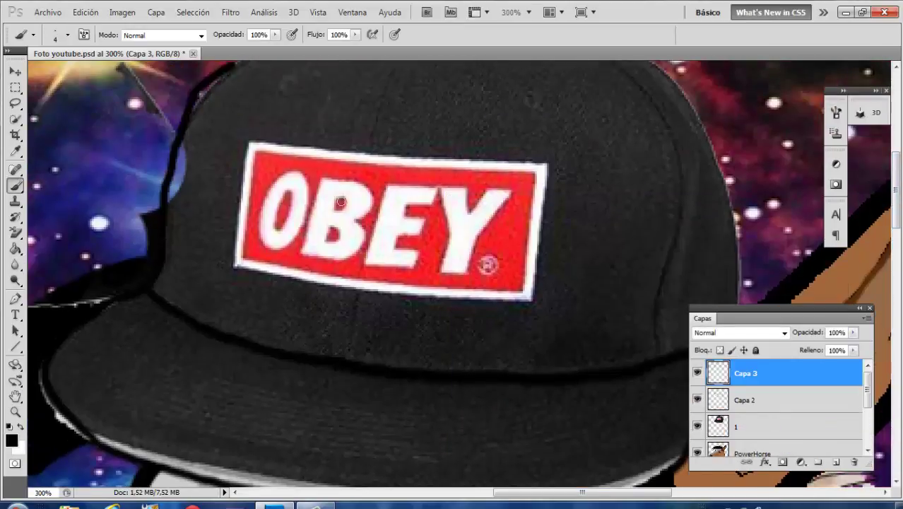
{"action": "scroll", "coordinate": [341, 203], "scroll_direction": "up", "scroll_amount": 3}
{"action": "mouse_move", "coordinate": [228, 212]}
{"action": "left_mouse_down"}
{"action": "mouse_move", "coordinate": [600, 178]}
{"action": "mouse_move", "coordinate": [721, 308]}
{"action": "left_mouse_up"}
{"action": "scroll", "coordinate": [721, 308], "scroll_direction": "down", "scroll_amount": 4}
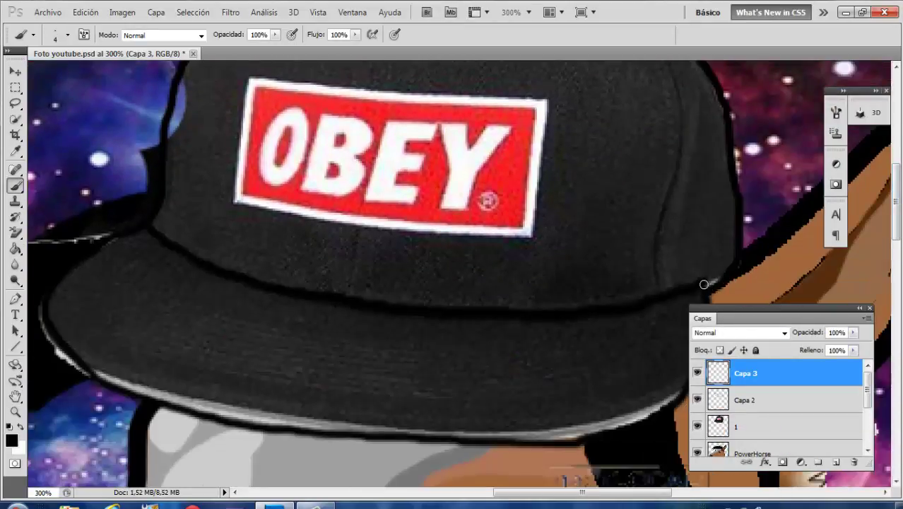
Warp the crown outline on Capa 3 to fit the cap's edge, and merge the Capa 2 outline into Capa 3.
{"action": "key", "text": "ctrl+t"}
{"action": "right_click", "coordinate": [569, 228]}
{"action": "left_click", "coordinate": [602, 330]}
{"action": "scroll", "coordinate": [602, 331], "scroll_direction": "up", "scroll_amount": 3}
{"action": "scroll", "coordinate": [602, 331], "scroll_direction": "down", "scroll_amount": 4}
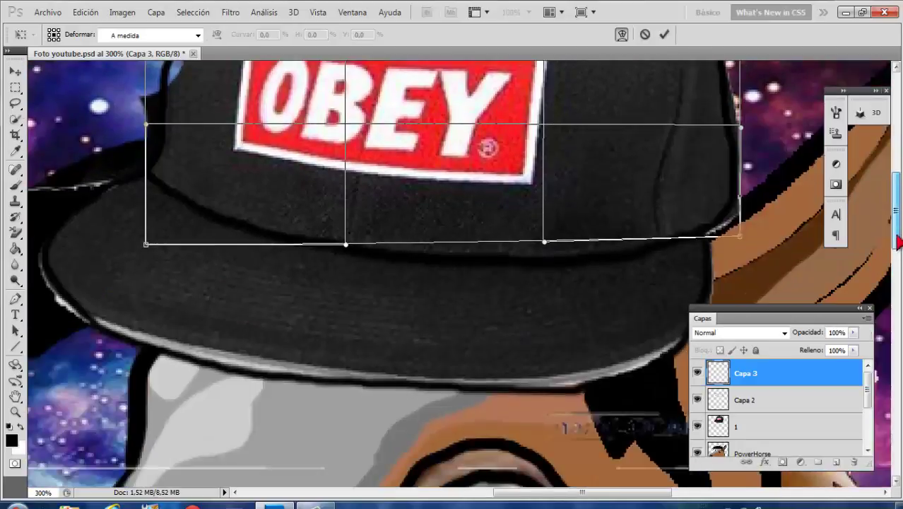
{"action": "scroll", "coordinate": [897, 242], "scroll_direction": "up", "scroll_amount": 5}
{"action": "key", "text": "Return"}
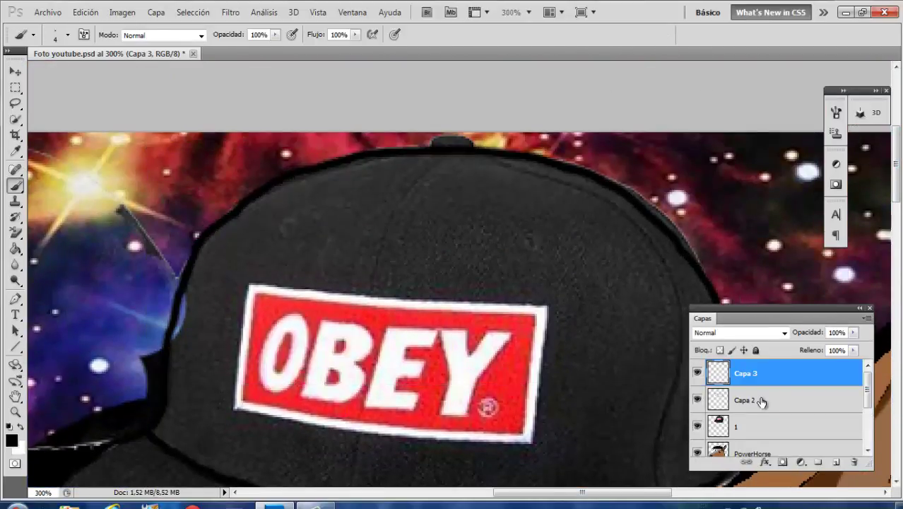
{"action": "left_click_drag", "start_coordinate": [761, 402], "coordinate": [853, 461]}
{"action": "scroll", "coordinate": [476, 144], "scroll_direction": "down", "scroll_amount": 5}
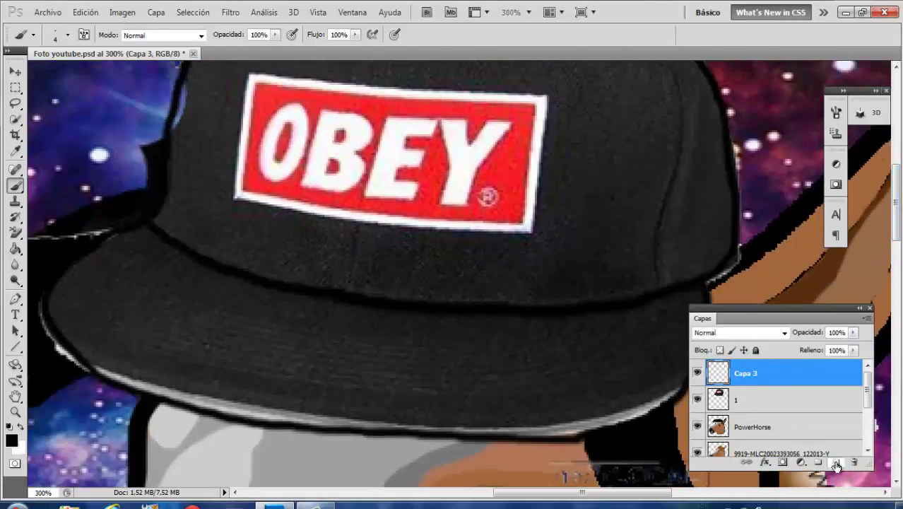
Add a new layer, Capa 4, and set the foreground colour to a dark grey for the cap.
{"action": "left_click", "coordinate": [835, 462]}
{"action": "key", "text": "i"}
{"action": "left_click", "coordinate": [11, 440]}
{"action": "left_click", "coordinate": [813, 152]}
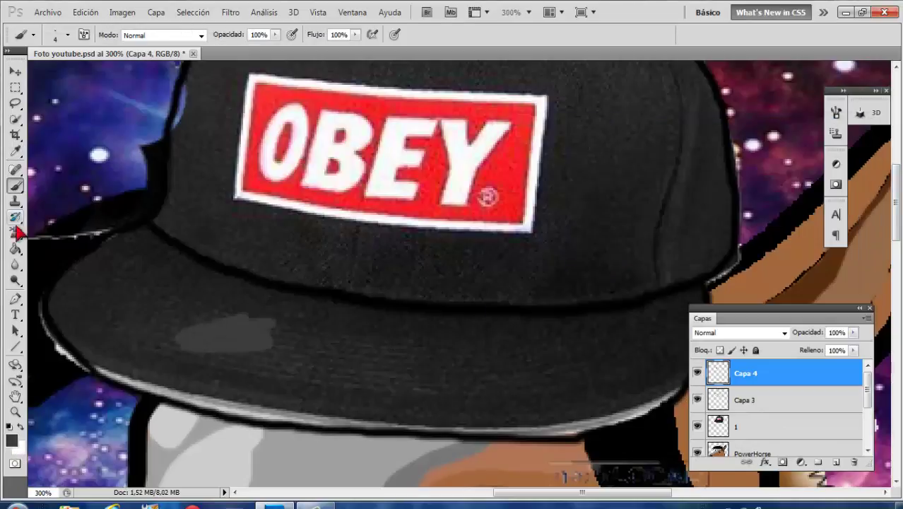
{"action": "left_click", "coordinate": [14, 249]}
{"action": "left_click", "coordinate": [315, 240]}
{"action": "key", "text": "ctrl+z"}
Paint the main areas of the brim and crown dark grey on Capa 4 with the Brush.
{"action": "key", "text": "b"}
{"action": "right_click", "coordinate": [169, 322]}
{"action": "left_click_drag", "start_coordinate": [184, 353], "coordinate": [551, 354]}
{"action": "mouse_move", "coordinate": [622, 141]}
{"action": "left_mouse_down"}
{"action": "mouse_move", "coordinate": [419, 222]}
{"action": "mouse_move", "coordinate": [236, 201]}
{"action": "mouse_move", "coordinate": [205, 333]}
{"action": "mouse_move", "coordinate": [570, 363]}
{"action": "left_mouse_up"}
{"action": "right_click", "coordinate": [512, 249]}
{"action": "left_click_drag", "start_coordinate": [540, 276], "coordinate": [533, 279]}
Fill the upper crown with dark grey out to its outline using a 6 px Brush, hiding layer 1 to check coverage.
{"action": "scroll", "coordinate": [316, 210], "scroll_direction": "up", "scroll_amount": 5}
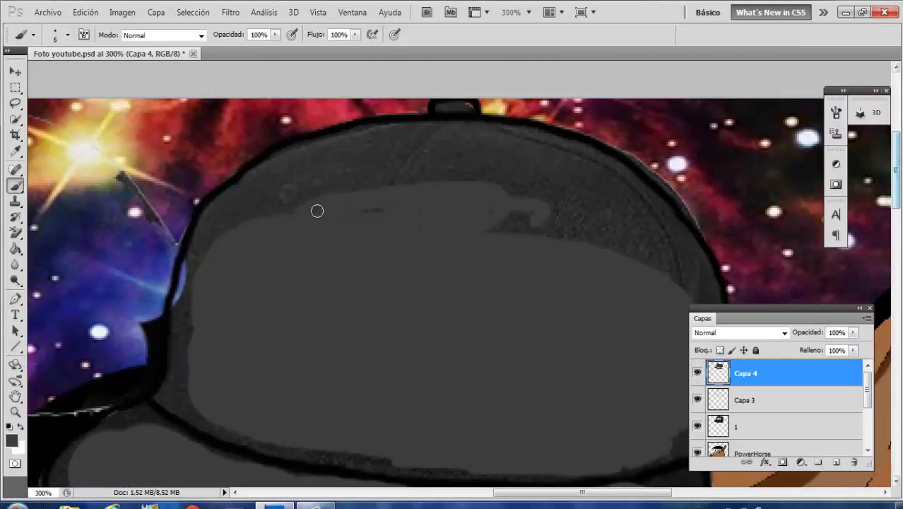
{"action": "mouse_move", "coordinate": [316, 210]}
{"action": "left_mouse_down"}
{"action": "mouse_move", "coordinate": [308, 174]}
{"action": "mouse_move", "coordinate": [398, 143]}
{"action": "mouse_move", "coordinate": [479, 176]}
{"action": "left_mouse_up"}
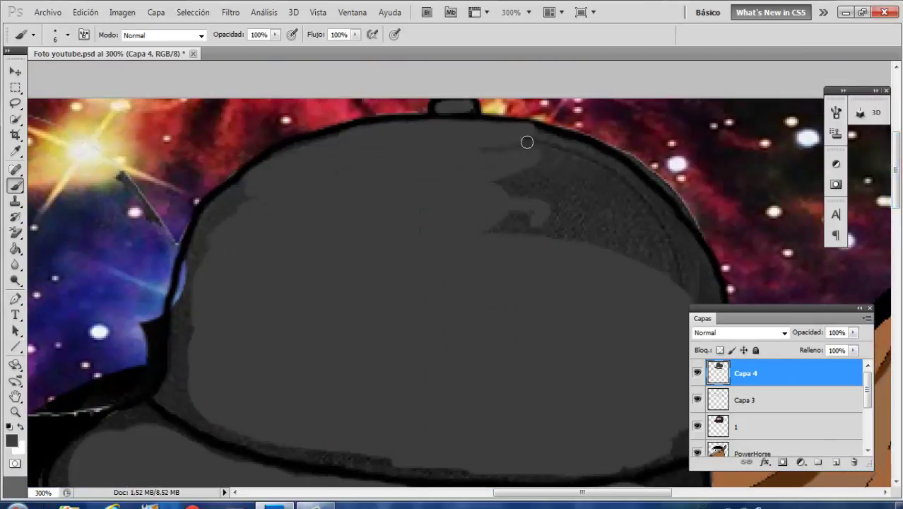
{"action": "left_click", "coordinate": [698, 426]}
{"action": "mouse_move", "coordinate": [550, 137]}
{"action": "left_mouse_down"}
{"action": "mouse_move", "coordinate": [574, 228]}
{"action": "mouse_move", "coordinate": [622, 175]}
{"action": "mouse_move", "coordinate": [689, 267]}
{"action": "left_mouse_up"}
Fill the remaining gaps along the crown's edges and around the brim with dark grey using a 9 px Brush.
{"action": "key", "text": "bracketright"}
{"action": "key", "text": "bracketright"}
{"action": "key", "text": "bracketright"}
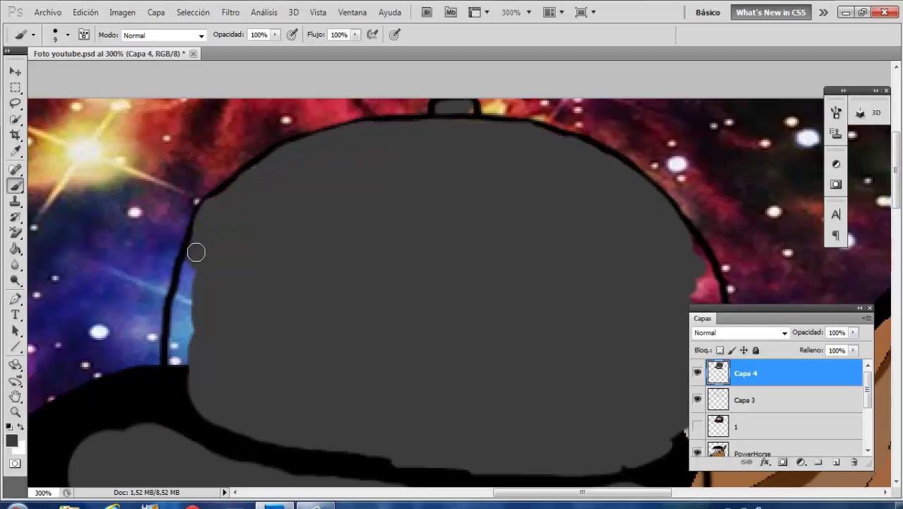
{"action": "scroll", "coordinate": [177, 195], "scroll_direction": "down", "scroll_amount": 5}
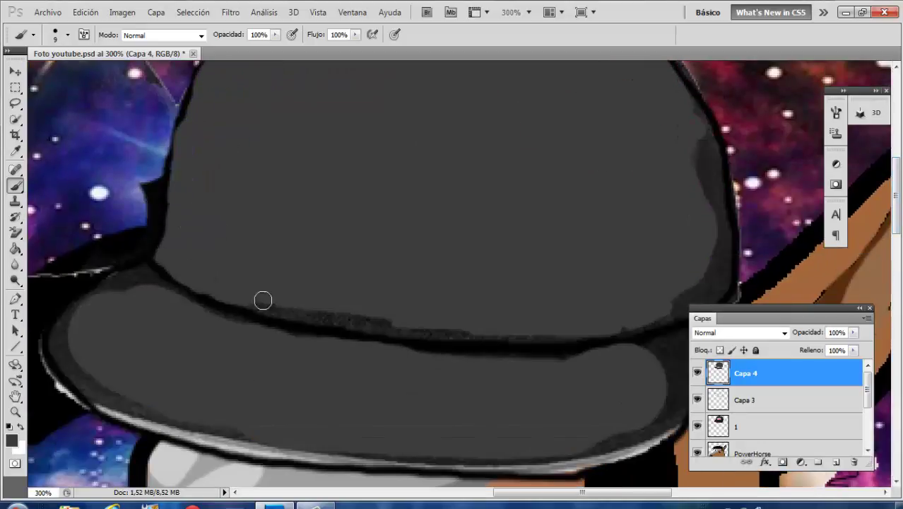
{"action": "mouse_move", "coordinate": [262, 301]}
{"action": "left_mouse_down"}
{"action": "mouse_move", "coordinate": [417, 330]}
{"action": "mouse_move", "coordinate": [691, 303]}
{"action": "left_mouse_up"}
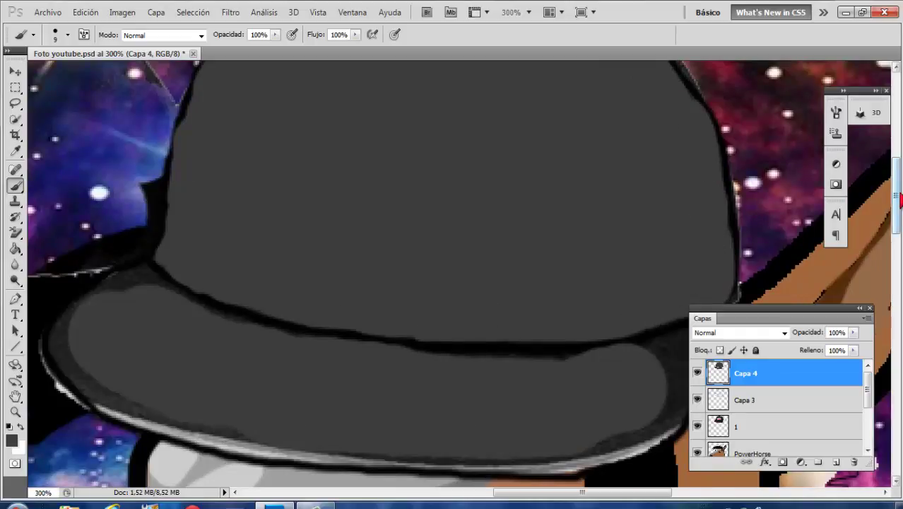
{"action": "scroll", "coordinate": [214, 221], "scroll_direction": "down", "scroll_amount": 3}
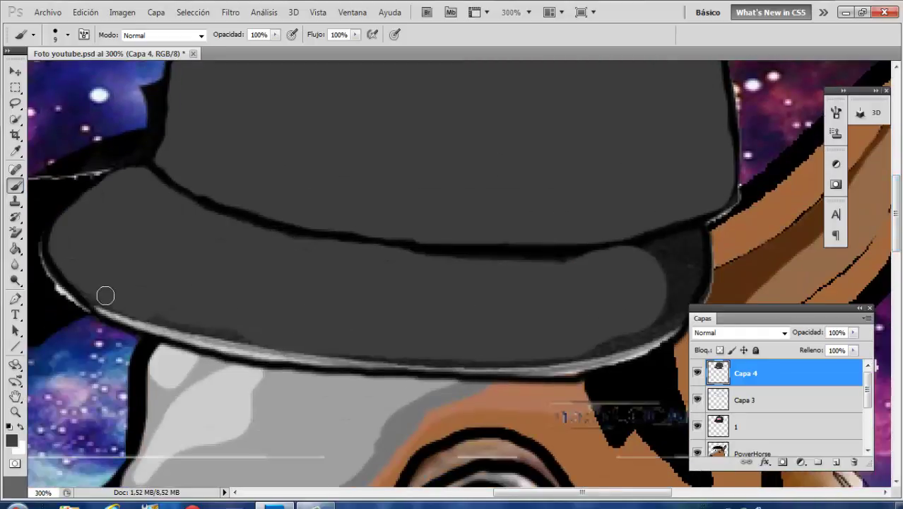
{"action": "left_click_drag", "start_coordinate": [105, 295], "coordinate": [198, 334]}
{"action": "mouse_move", "coordinate": [430, 362]}
{"action": "left_mouse_down"}
{"action": "mouse_move", "coordinate": [642, 319]}
{"action": "mouse_move", "coordinate": [635, 345]}
{"action": "mouse_move", "coordinate": [478, 318]}
{"action": "mouse_move", "coordinate": [643, 253]}
{"action": "left_mouse_up"}
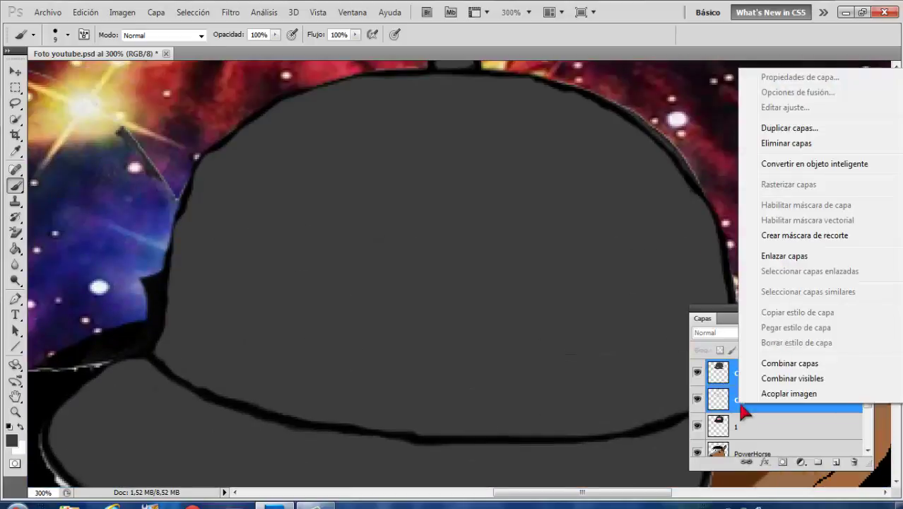
Merge the Capa 3 outlines with the Capa 4 colour layer and hide the merged layer.
{"action": "left_click", "coordinate": [695, 398]}
{"action": "left_click", "coordinate": [698, 373]}
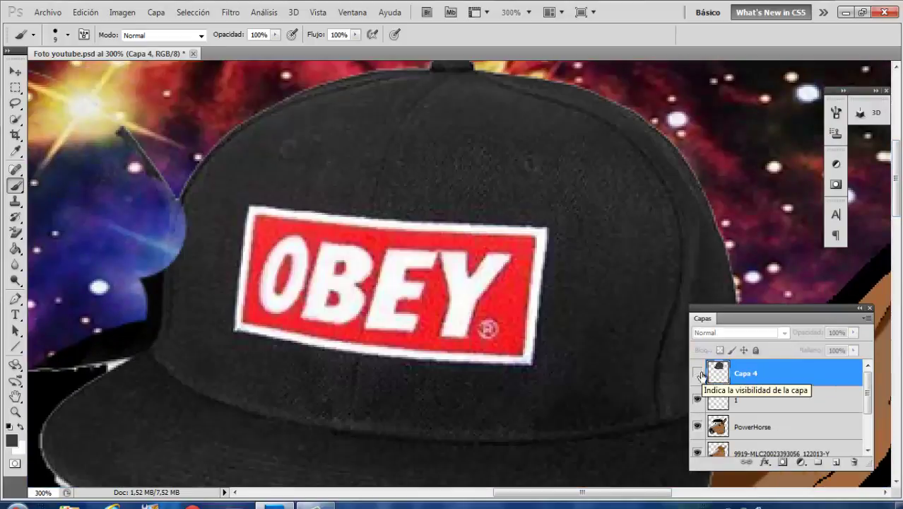
Try to lasso the OBEY logo and put the selection on a new layer.
{"action": "left_click", "coordinate": [15, 103]}
{"action": "left_click_drag", "start_coordinate": [250, 207], "coordinate": [427, 217]}
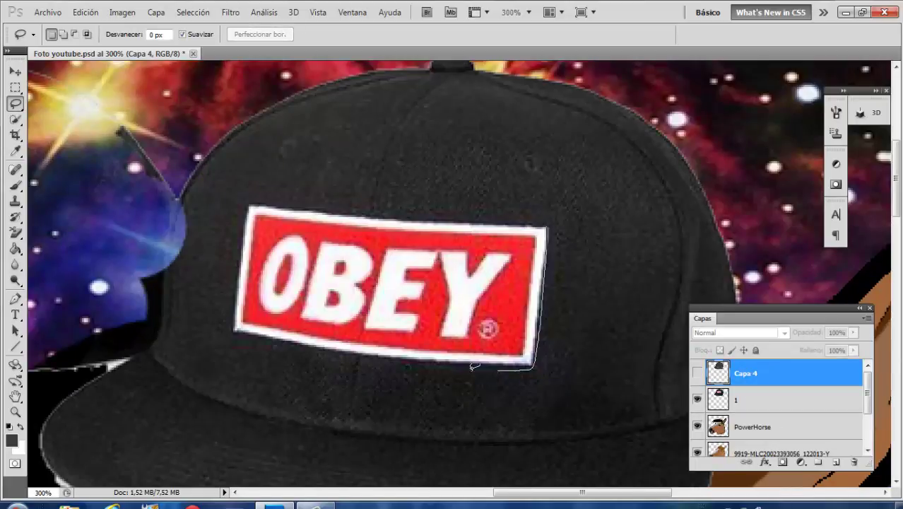
{"action": "left_click_drag", "start_coordinate": [550, 236], "coordinate": [549, 238]}
{"action": "right_click", "coordinate": [440, 243]}
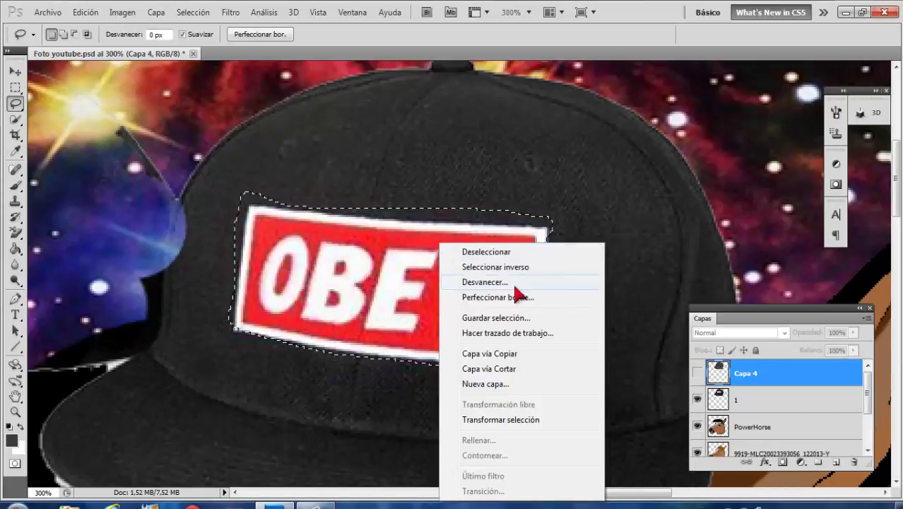
{"action": "left_click", "coordinate": [512, 382]}
{"action": "right_click", "coordinate": [443, 305]}
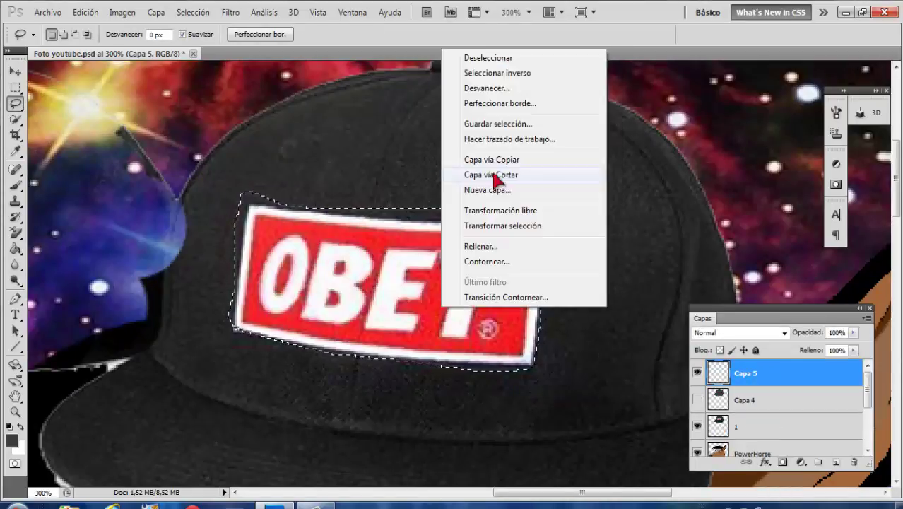
{"action": "key", "text": "Escape"}
Select the OBEY logo on layer 1 with a rectangular marquee, put it on its own layer, Capa 6, and delete the empty Capa 5.
{"action": "left_click", "coordinate": [749, 427]}
{"action": "left_click", "coordinate": [493, 302]}
{"action": "left_click", "coordinate": [697, 400]}
{"action": "left_click", "coordinate": [698, 400]}
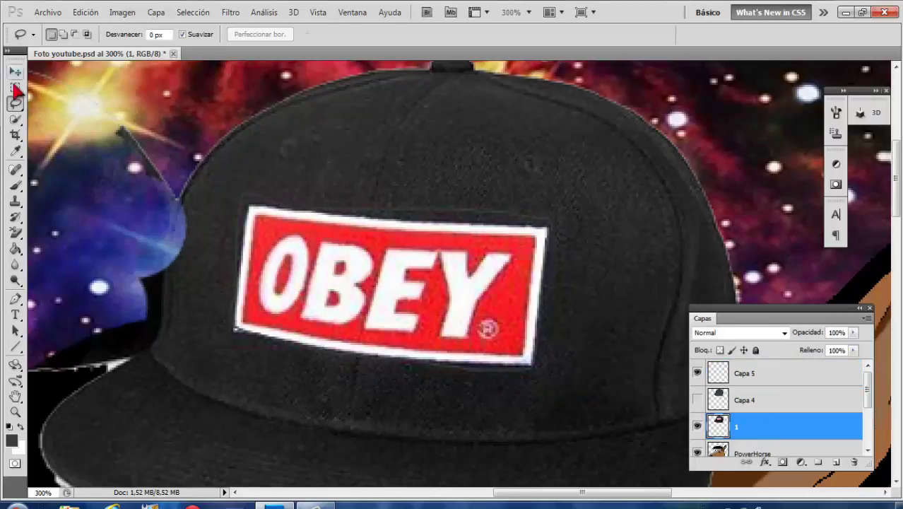
{"action": "left_click", "coordinate": [15, 87]}
{"action": "left_click_drag", "start_coordinate": [230, 200], "coordinate": [548, 366]}
{"action": "right_click", "coordinate": [322, 269]}
{"action": "key", "text": "Escape"}
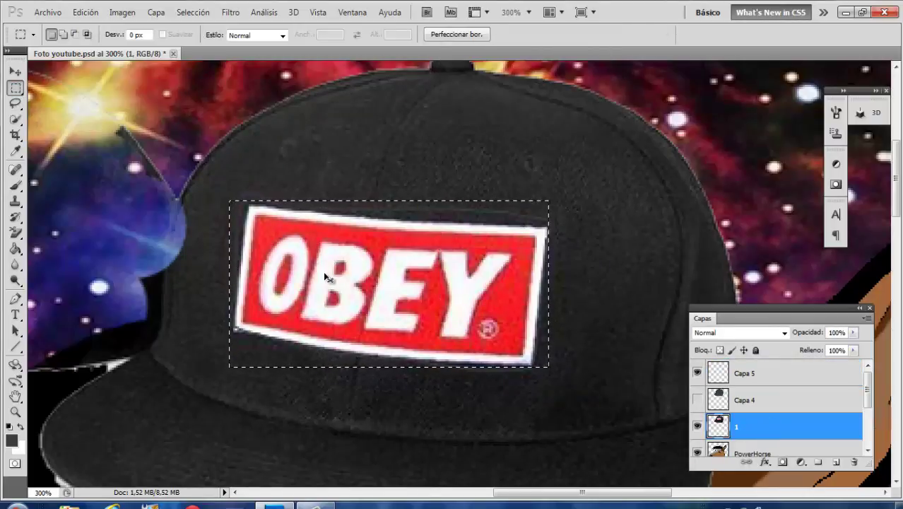
{"action": "key", "text": "ctrl+t"}
{"action": "key", "text": "Escape"}
{"action": "right_click", "coordinate": [475, 268]}
{"action": "left_click", "coordinate": [539, 109]}
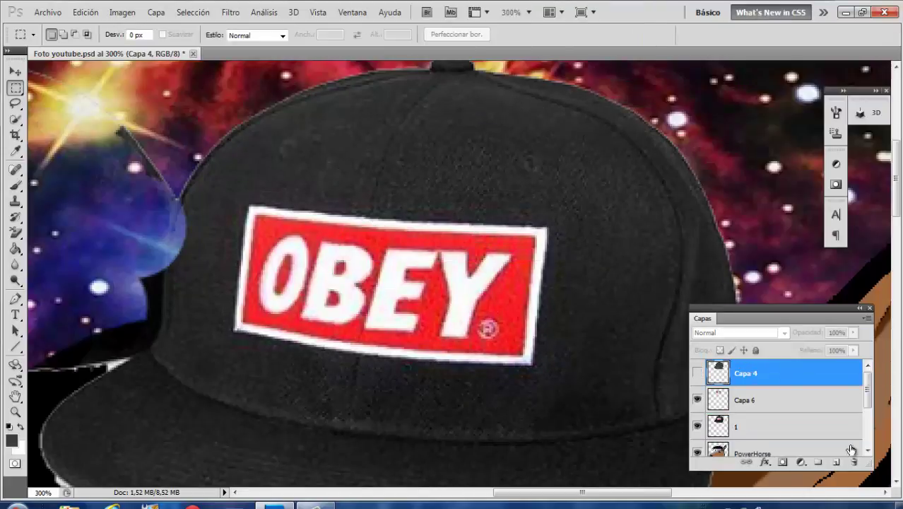
Add another layer, Capa 7, and arrange Capa 7 and Capa 6 above Capa 4 with all three visible.
{"action": "left_click_drag", "start_coordinate": [233, 200], "coordinate": [555, 369]}
{"action": "key", "text": "ctrl+j"}
{"action": "left_click", "coordinate": [755, 428]}
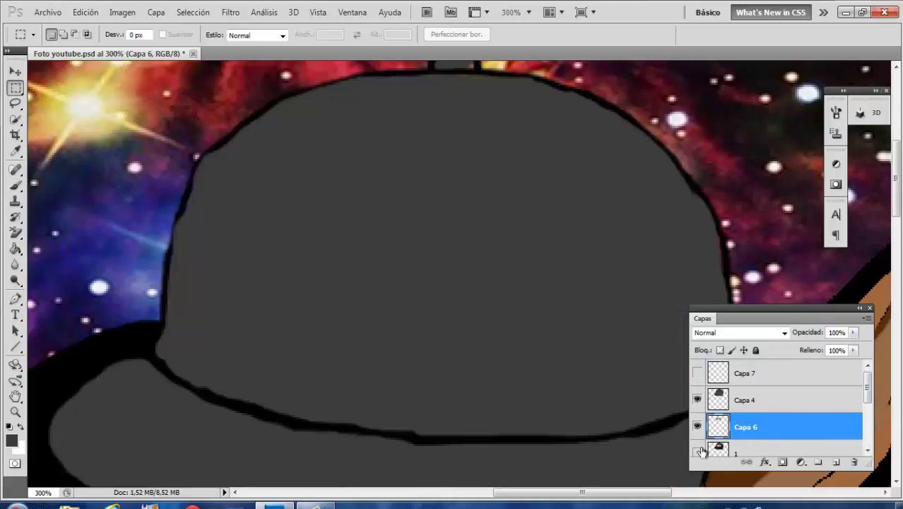
{"action": "right_click", "coordinate": [749, 400]}
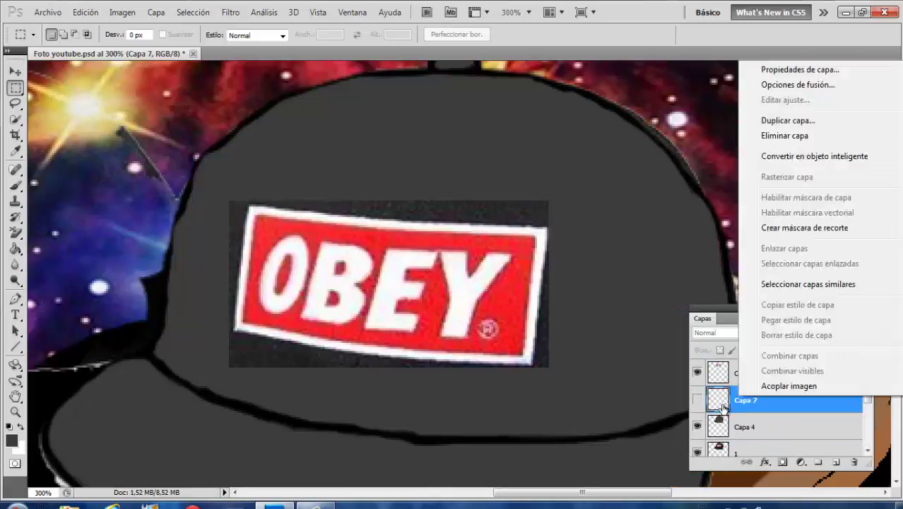
{"action": "double_click", "coordinate": [745, 399]}
{"action": "left_click", "coordinate": [846, 397]}
Erase most of the dark cap fabric around the OBEY logo on Capa 6 using a 6 px Background Eraser.
{"action": "left_click", "coordinate": [16, 233]}
{"action": "right_click", "coordinate": [395, 185]}
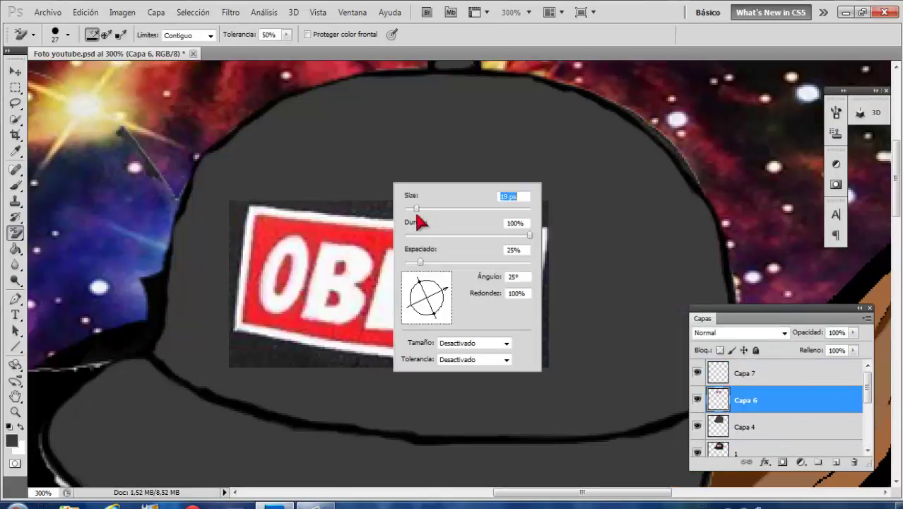
{"action": "key", "text": "Escape"}
{"action": "right_click", "coordinate": [469, 205]}
{"action": "type", "text": "6"}
{"action": "key", "text": "Return"}
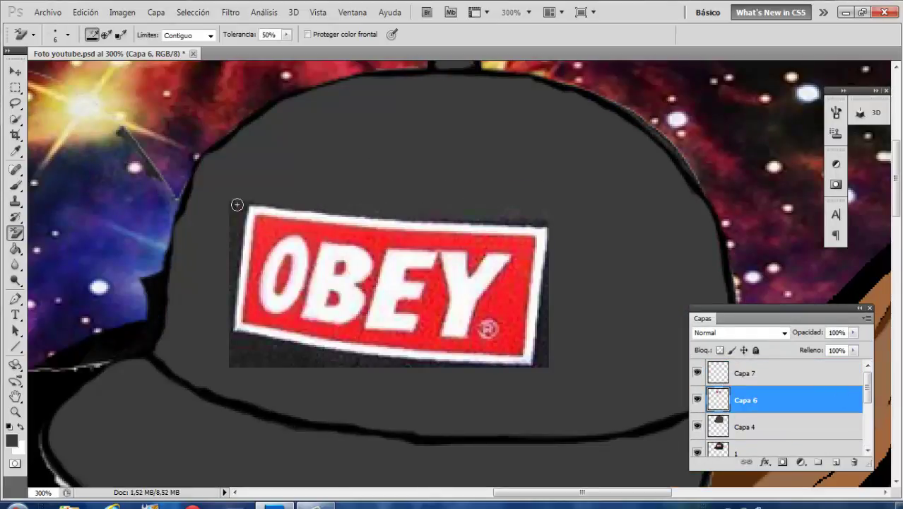
{"action": "left_click_drag", "start_coordinate": [233, 315], "coordinate": [237, 217]}
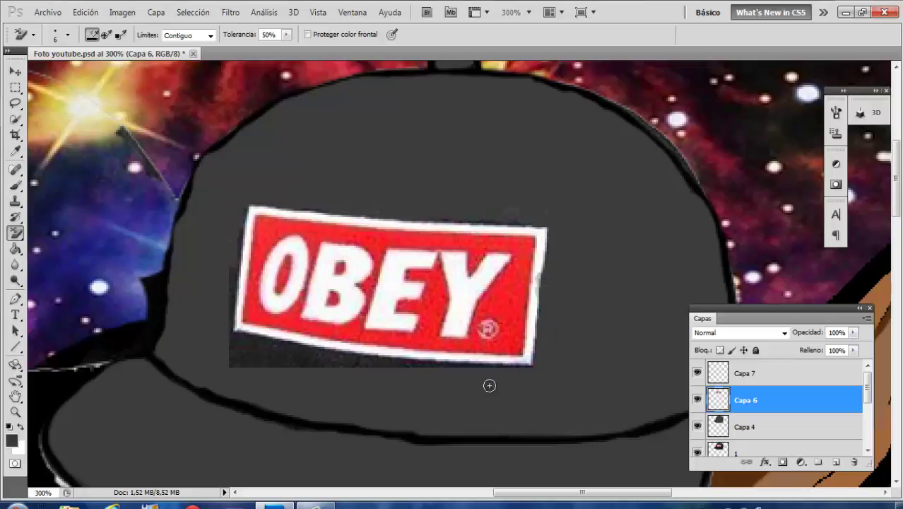
{"action": "left_click_drag", "start_coordinate": [481, 361], "coordinate": [265, 362]}
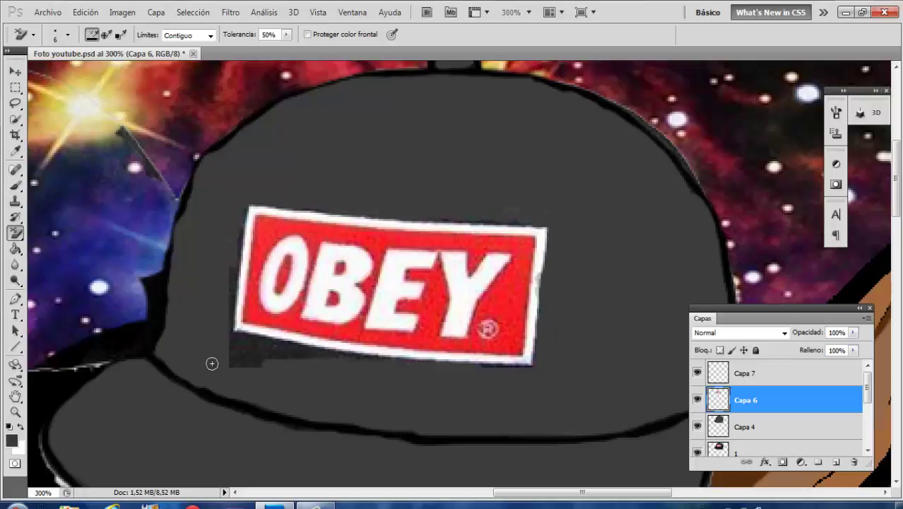
Erase the leftover dark fringe along the OBEY logo's border with a 2 px Background Eraser.
{"action": "right_click", "coordinate": [471, 372]}
{"action": "type", "text": "2"}
{"action": "key", "text": "Return"}
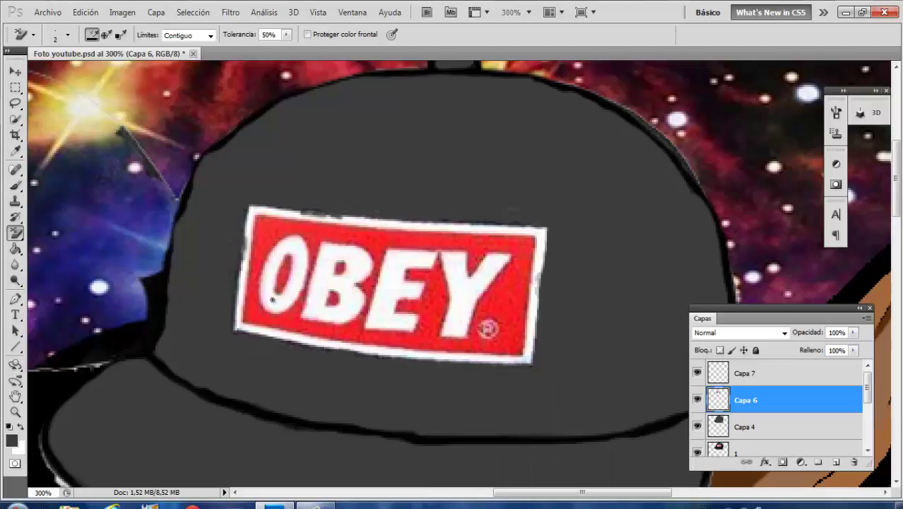
Set the foreground to a darker grey and paint a shadow down the crown's lower right side on Capa 7 with a 9 px Brush.
{"action": "left_click", "coordinate": [813, 373]}
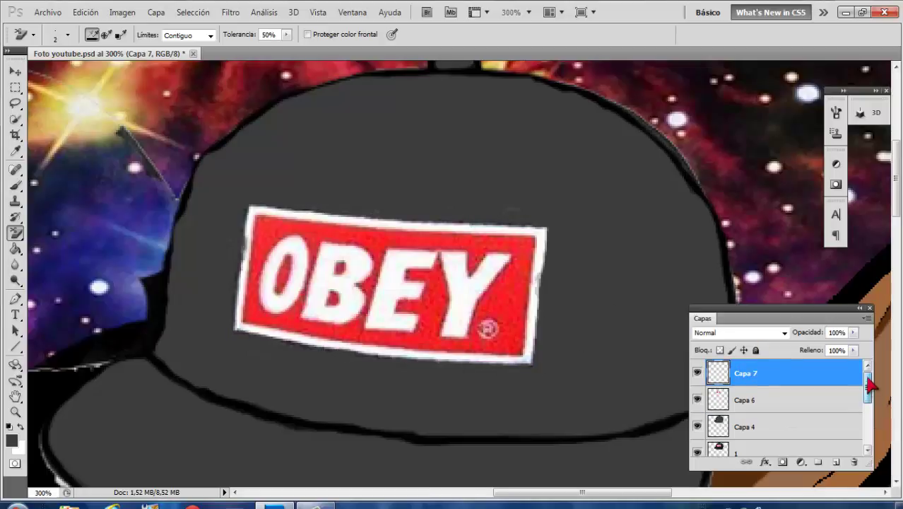
{"action": "left_click", "coordinate": [16, 151]}
{"action": "left_click", "coordinate": [12, 440]}
{"action": "left_click", "coordinate": [806, 151]}
{"action": "key", "text": "b"}
{"action": "left_click_drag", "start_coordinate": [784, 317], "coordinate": [807, 330]}
{"action": "mouse_move", "coordinate": [636, 386]}
{"action": "left_mouse_down"}
{"action": "mouse_move", "coordinate": [710, 276]}
{"action": "mouse_move", "coordinate": [559, 420]}
{"action": "left_mouse_up"}
{"action": "left_click_drag", "start_coordinate": [777, 325], "coordinate": [777, 420]}
{"action": "left_click_drag", "start_coordinate": [707, 385], "coordinate": [709, 293]}
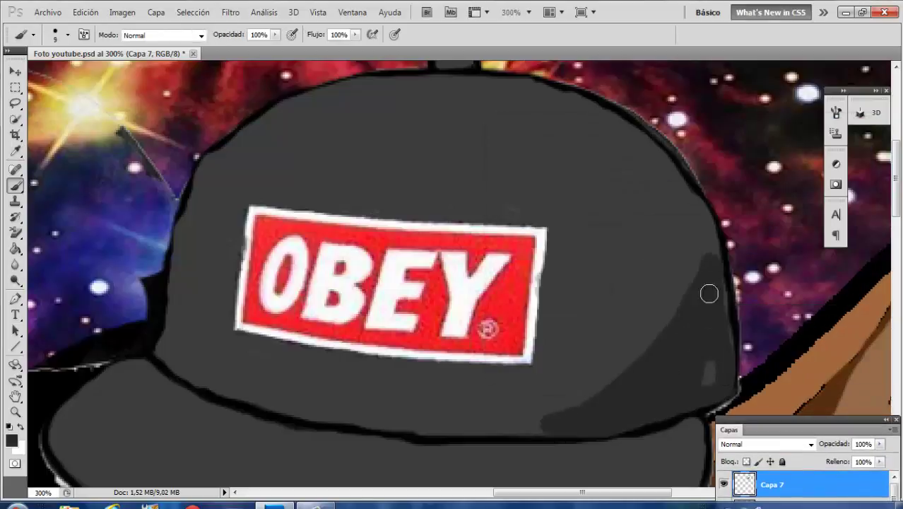
Paint the darker grey shadow along the brim's right end and lower edge, refining its tip with a 4 px Brush.
{"action": "scroll", "coordinate": [888, 205], "scroll_direction": "down", "scroll_amount": 5}
{"action": "mouse_move", "coordinate": [667, 238]}
{"action": "left_mouse_down"}
{"action": "mouse_move", "coordinate": [412, 348]}
{"action": "mouse_move", "coordinate": [470, 363]}
{"action": "mouse_move", "coordinate": [618, 315]}
{"action": "mouse_move", "coordinate": [679, 309]}
{"action": "mouse_move", "coordinate": [673, 261]}
{"action": "left_mouse_up"}
{"action": "right_click", "coordinate": [580, 326]}
{"action": "type", "text": "4"}
{"action": "key", "text": "Return"}
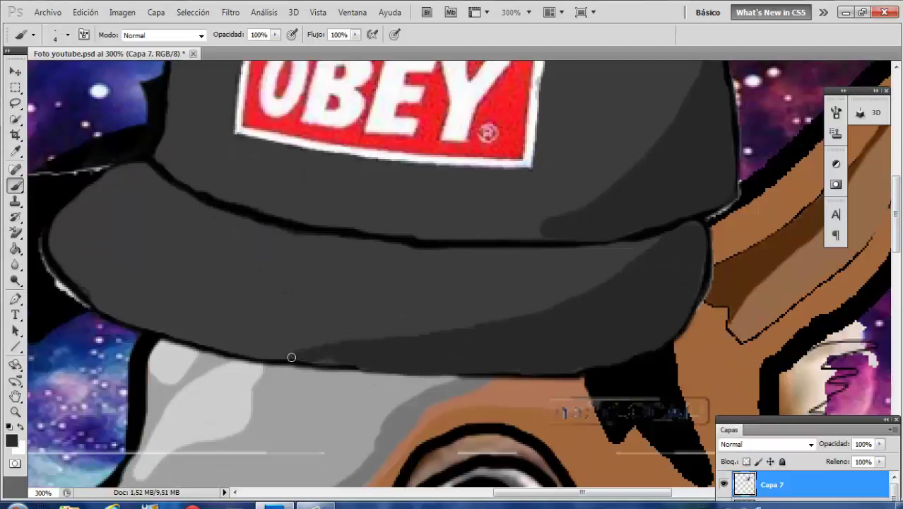
Set the foreground colour to 666666 and paint a highlight on the crown's upper left edge, redoing the first stroke.
{"action": "scroll", "coordinate": [706, 182], "scroll_direction": "up", "scroll_amount": 3}
{"action": "left_click", "coordinate": [11, 440]}
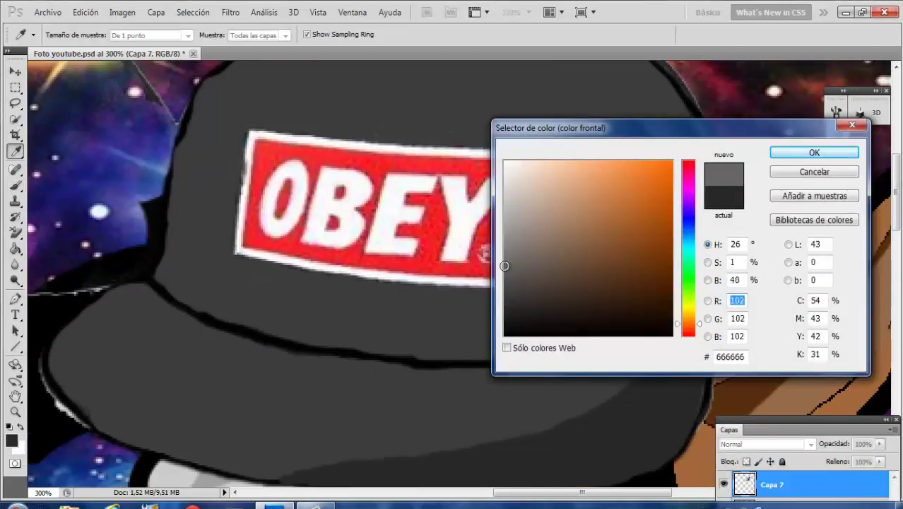
{"action": "key", "text": "Escape"}
{"action": "scroll", "coordinate": [223, 180], "scroll_direction": "up", "scroll_amount": 2}
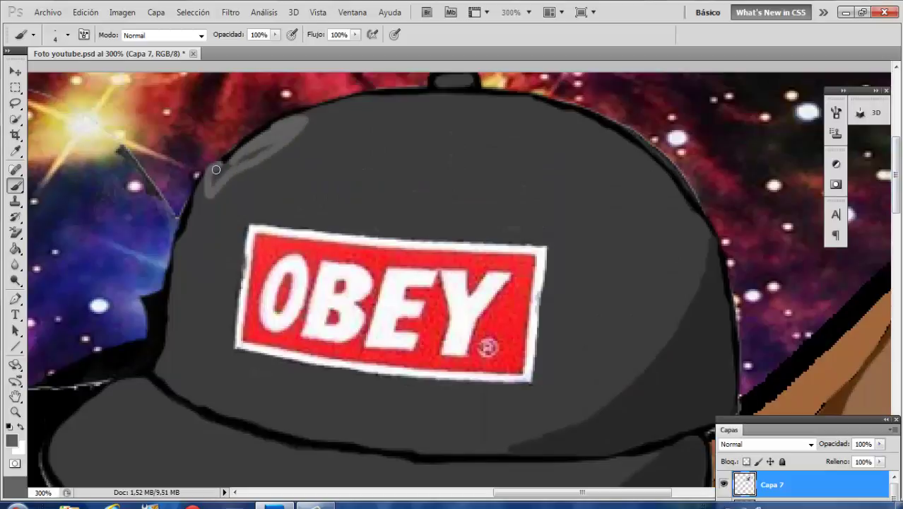
{"action": "key", "text": "ctrl+z"}
{"action": "left_click_drag", "start_coordinate": [275, 138], "coordinate": [227, 176]}
Paint a matching lighter grey highlight along the upper left end of the brim.
{"action": "scroll", "coordinate": [166, 223], "scroll_direction": "down", "scroll_amount": 5}
{"action": "left_click_drag", "start_coordinate": [167, 223], "coordinate": [73, 258]}
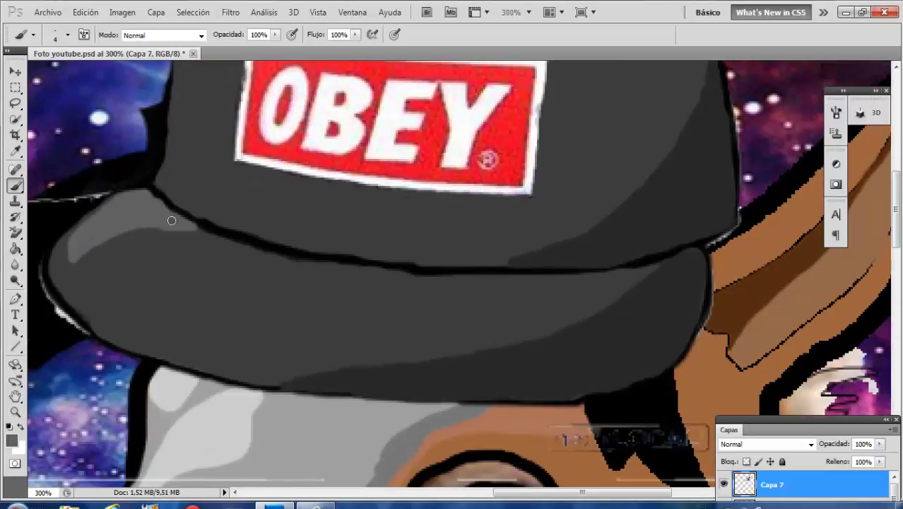
{"action": "scroll", "coordinate": [487, 159], "scroll_direction": "down", "scroll_amount": 5}
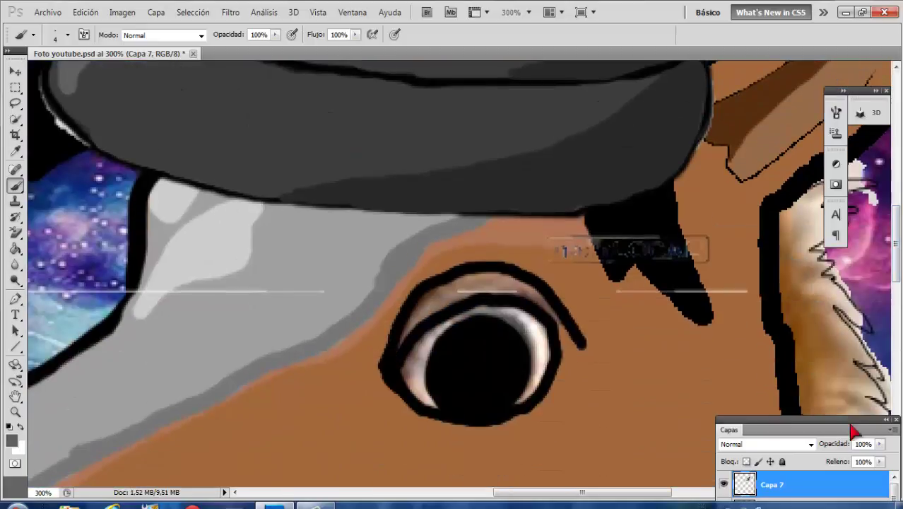
Merge the OBEY cap layers above PowerHorse into a single layer.
{"action": "left_click_drag", "start_coordinate": [805, 418], "coordinate": [805, 334]}
{"action": "right_click", "coordinate": [748, 426]}
{"action": "key", "text": "Escape"}
{"action": "left_click", "coordinate": [754, 399]}
{"action": "left_click", "coordinate": [765, 453], "text": "shift"}
{"action": "right_click", "coordinate": [766, 454]}
{"action": "left_click", "coordinate": [772, 408]}
Rename the merged cap layer as CreateByArrow700.
{"action": "right_click", "coordinate": [772, 406]}
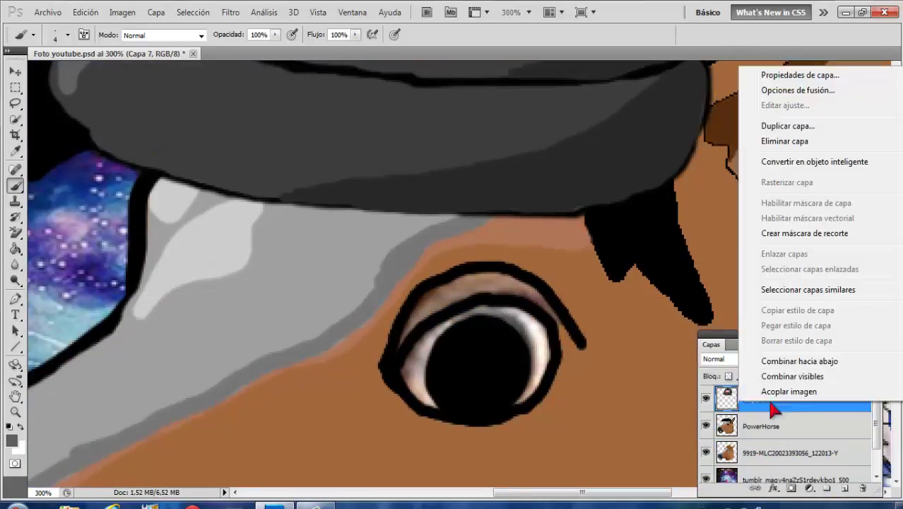
{"action": "left_click", "coordinate": [800, 74]}
{"action": "type", "text": "CreateByArrow7090"}
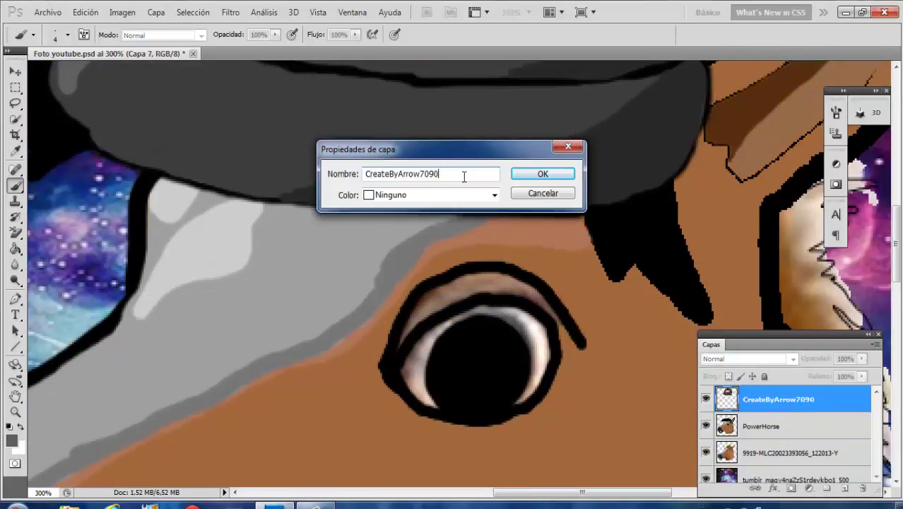
{"action": "key", "text": "BackSpace"}
{"action": "key", "text": "BackSpace"}
{"action": "type", "text": "0"}
{"action": "key", "text": "Return"}
Add a new layer, paint the eyelid darker brown (814c23) and add a white highlight at the eye's upper right with a 4 px Brush.
{"action": "scroll", "coordinate": [895, 275], "scroll_direction": "down", "scroll_amount": 3}
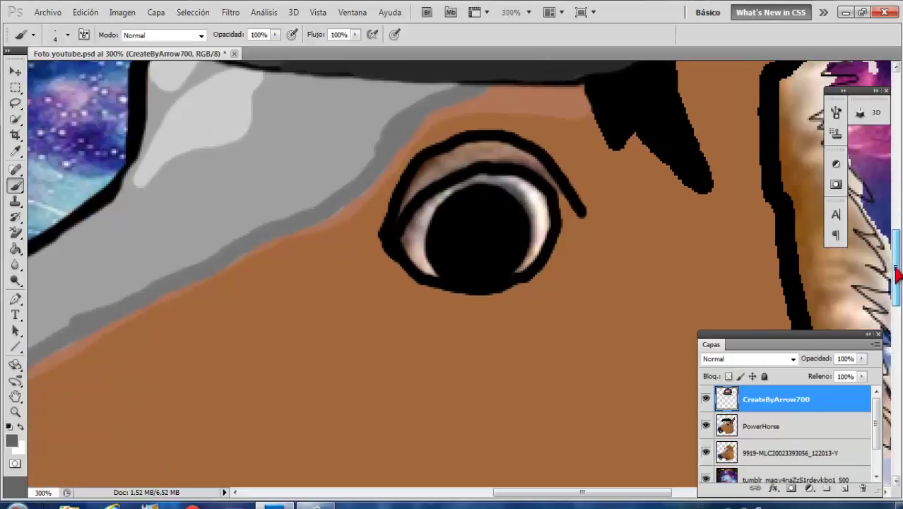
{"action": "left_click", "coordinate": [845, 489]}
{"action": "left_click", "coordinate": [11, 439]}
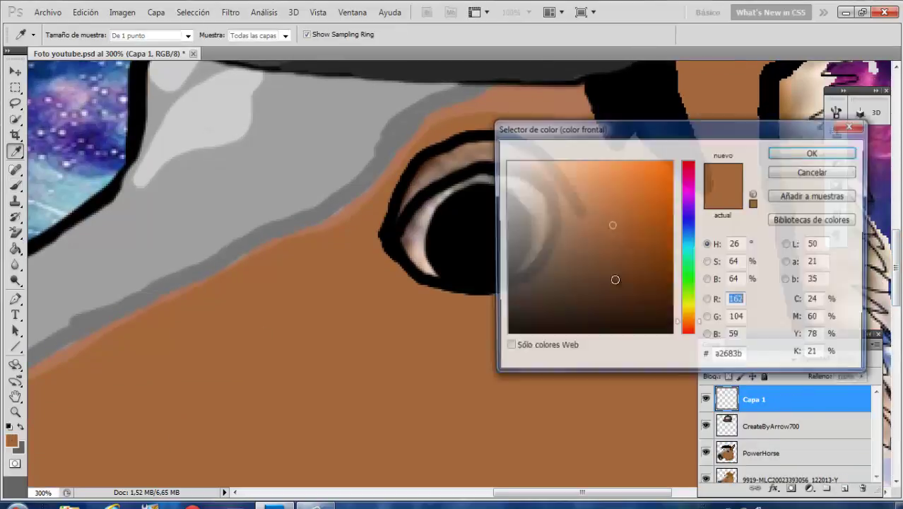
{"action": "key", "text": "Return"}
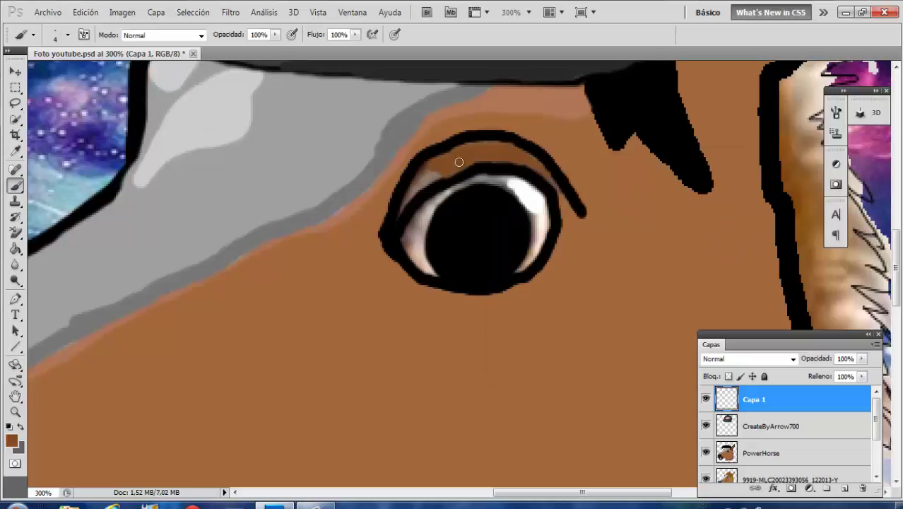
{"action": "key", "text": "ctrl+minus"}
{"action": "key", "text": "z"}
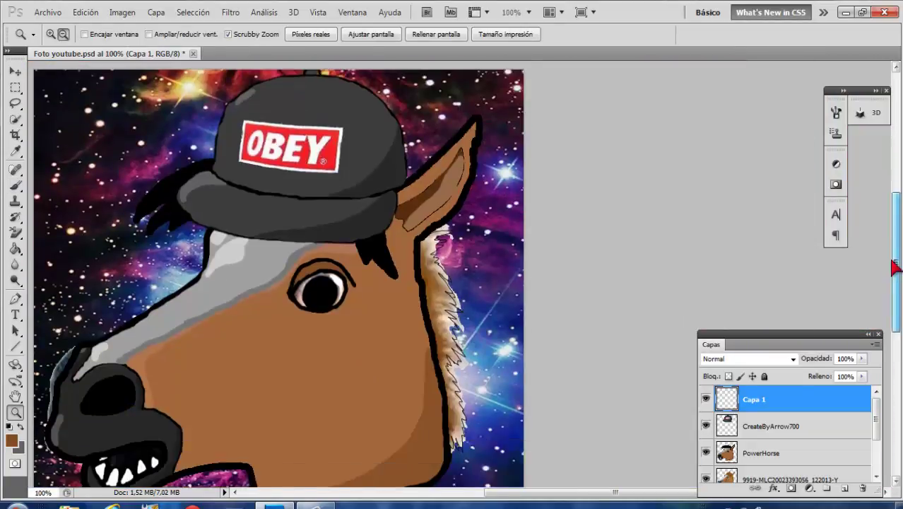
{"action": "left_click", "coordinate": [731, 317], "text": "alt"}
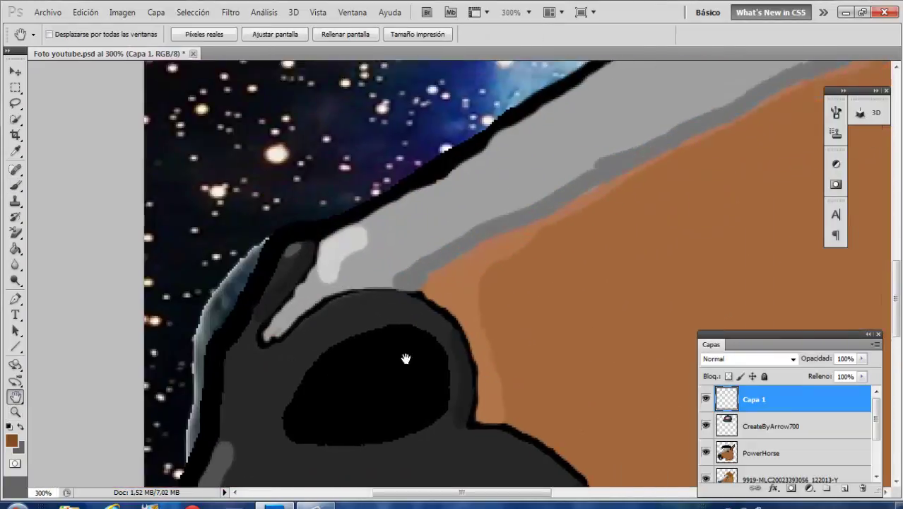
{"action": "left_click", "coordinate": [801, 468]}
{"action": "key", "text": "e"}
{"action": "scroll", "coordinate": [383, 332], "scroll_direction": "up", "scroll_amount": 10}
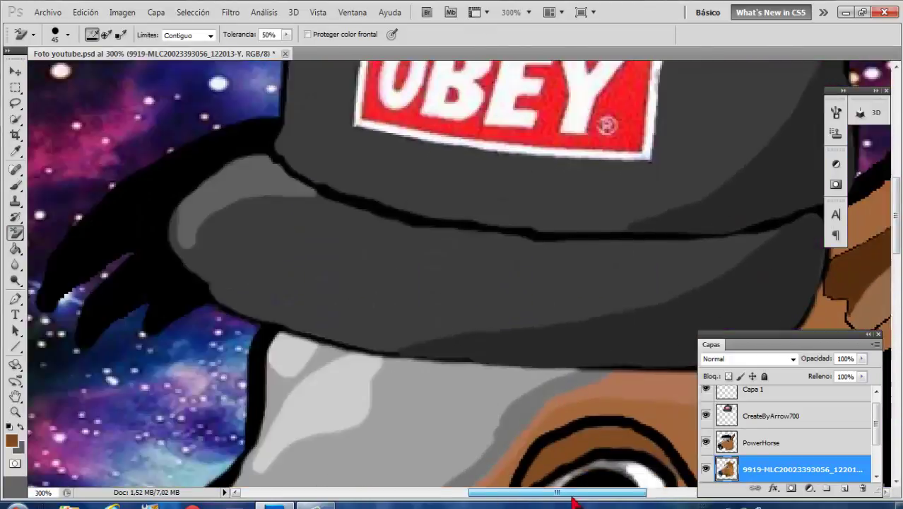
On Capa 1, set the foreground to red and paint thin vein-like lines radiating from the pupil's centre with a 1 px Brush.
{"action": "left_click", "coordinate": [798, 416]}
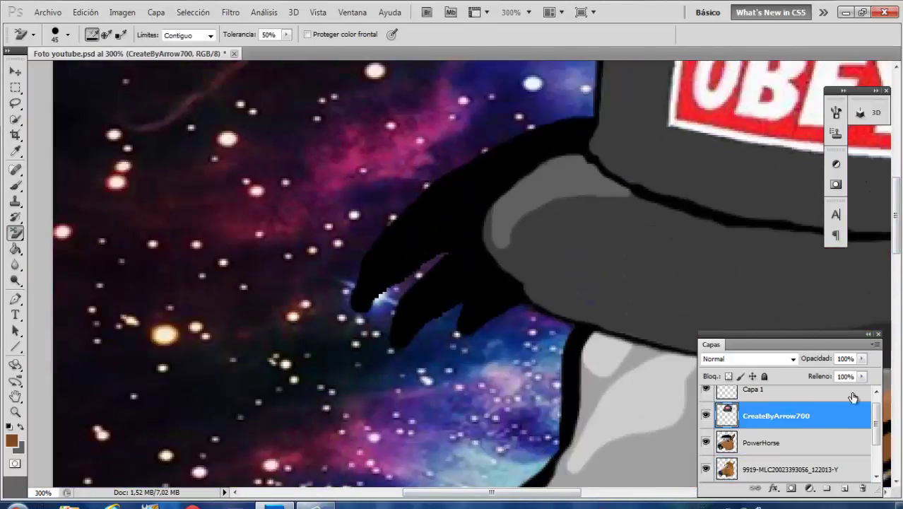
{"action": "scroll", "coordinate": [856, 397], "scroll_direction": "down", "scroll_amount": 5}
{"action": "key", "text": "h"}
{"action": "key", "text": "alt+bracketright"}
{"action": "left_click", "coordinate": [11, 440]}
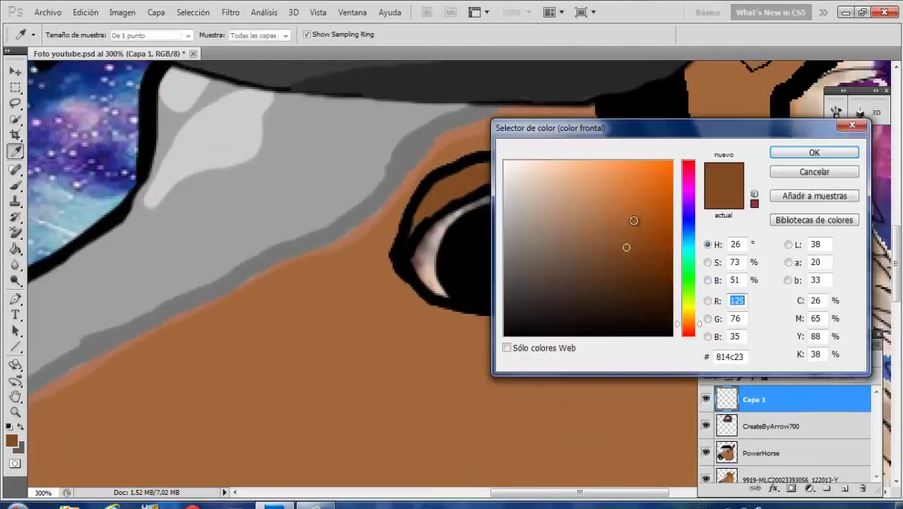
{"action": "left_click", "coordinate": [681, 311]}
{"action": "left_click", "coordinate": [677, 203]}
{"action": "left_click", "coordinate": [790, 151]}
{"action": "key", "text": "z"}
{"action": "left_click", "coordinate": [520, 272]}
{"action": "left_click", "coordinate": [520, 272]}
{"action": "key", "text": "h"}
{"action": "mouse_move", "coordinate": [497, 230]}
{"action": "left_mouse_down"}
{"action": "mouse_move", "coordinate": [433, 258]}
{"action": "mouse_move", "coordinate": [450, 293]}
{"action": "left_mouse_up"}
{"action": "key", "text": "b"}
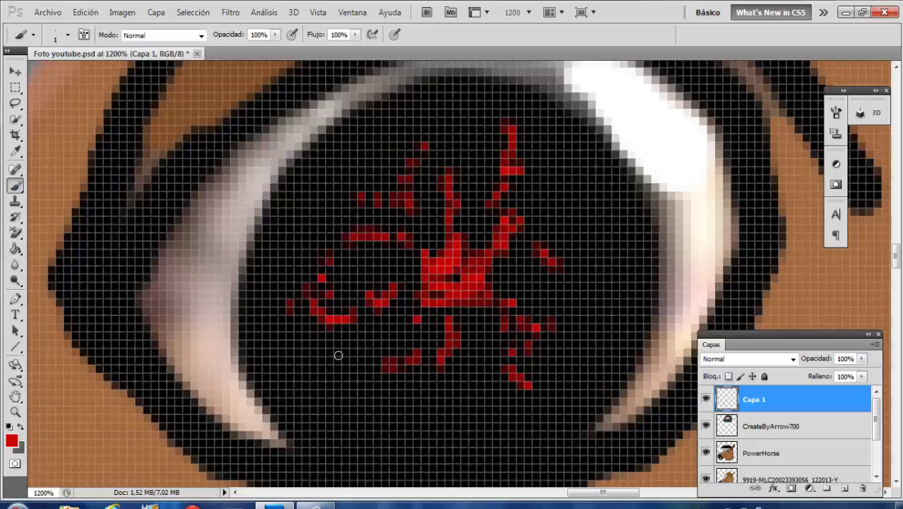
{"action": "left_click_drag", "start_coordinate": [448, 324], "coordinate": [454, 279]}
Paint the core of the pupil's red pattern in a brighter red and reset the foreground colour to black.
{"action": "left_click", "coordinate": [11, 440]}
{"action": "left_click", "coordinate": [803, 151]}
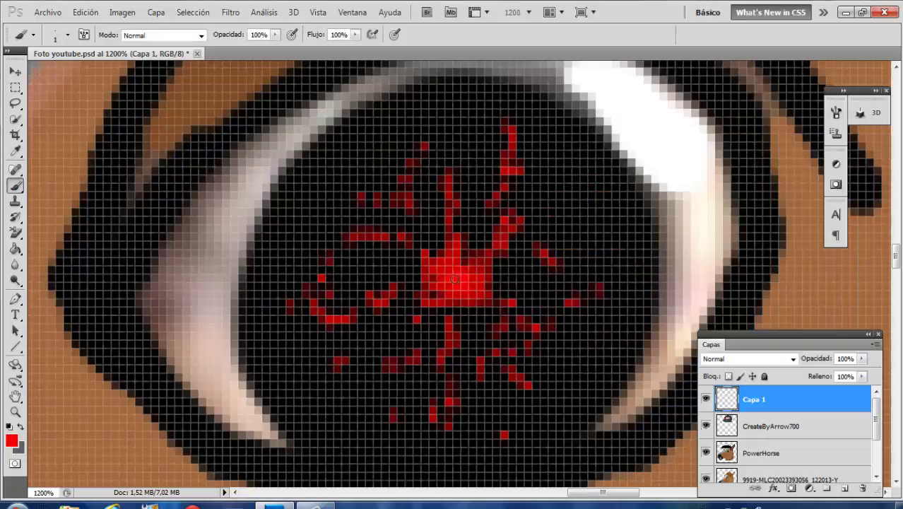
{"action": "left_click", "coordinate": [11, 440]}
{"action": "left_click", "coordinate": [793, 171]}
{"action": "key", "text": "z"}
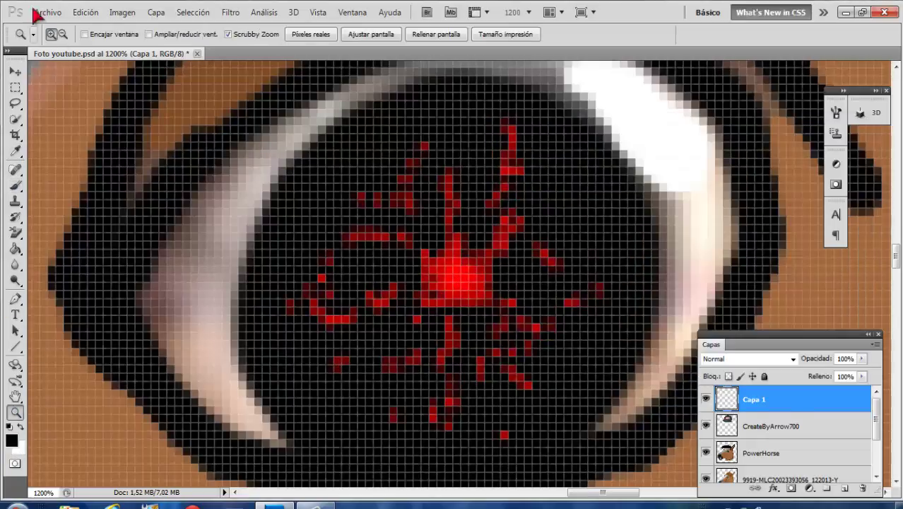
{"action": "left_click", "coordinate": [383, 302], "text": "alt"}
{"action": "key", "text": "ctrl+0"}
{"action": "key", "text": "ctrl+1"}
{"action": "key", "text": "ctrl+plus"}
{"action": "key", "text": "ctrl+plus"}
{"action": "key", "text": "ctrl+plus"}
{"action": "left_click", "coordinate": [777, 479]}
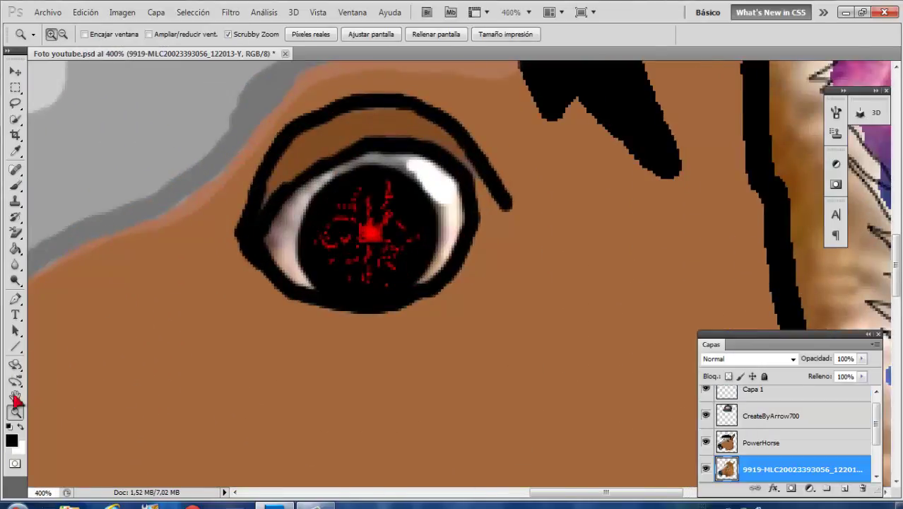
{"action": "key", "text": "h"}
{"action": "left_click_drag", "start_coordinate": [608, 169], "coordinate": [109, 132]}
{"action": "left_click", "coordinate": [15, 412]}
{"action": "mouse_move", "coordinate": [371, 131]}
{"action": "left_mouse_down"}
{"action": "mouse_move", "coordinate": [470, 181]}
{"action": "mouse_move", "coordinate": [438, 95]}
{"action": "mouse_move", "coordinate": [359, 123]}
{"action": "left_mouse_up"}
{"action": "key", "text": "e"}
{"action": "scroll", "coordinate": [414, 214], "scroll_direction": "down", "scroll_amount": 3}
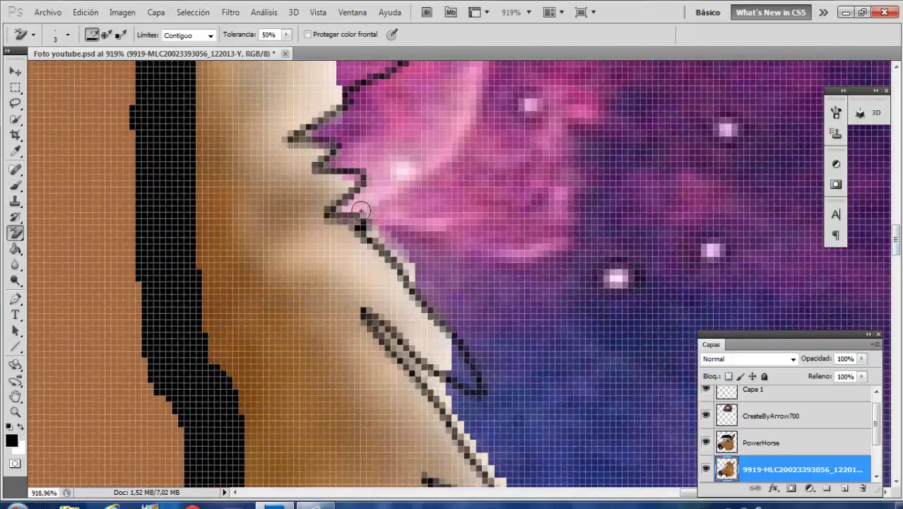
Erase the photo remnants outside the jagged outline along the middle of the mane.
{"action": "scroll", "coordinate": [522, 217], "scroll_direction": "down", "scroll_amount": 3}
{"action": "mouse_move", "coordinate": [522, 216]}
{"action": "left_mouse_down"}
{"action": "mouse_move", "coordinate": [551, 311]}
{"action": "mouse_move", "coordinate": [495, 396]}
{"action": "mouse_move", "coordinate": [565, 480]}
{"action": "left_mouse_up"}
{"action": "scroll", "coordinate": [584, 340], "scroll_direction": "down", "scroll_amount": 3}
{"action": "scroll", "coordinate": [605, 312], "scroll_direction": "down", "scroll_amount": 3}
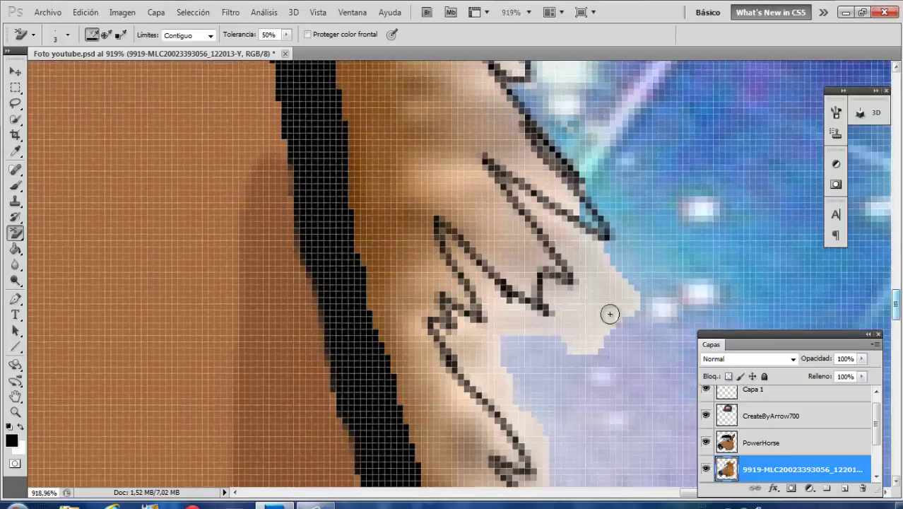
{"action": "left_click_drag", "start_coordinate": [538, 327], "coordinate": [468, 369]}
Erase the remaining photo fringe outside the mane's lower outline down to its bottom tip.
{"action": "scroll", "coordinate": [558, 298], "scroll_direction": "down", "scroll_amount": 3}
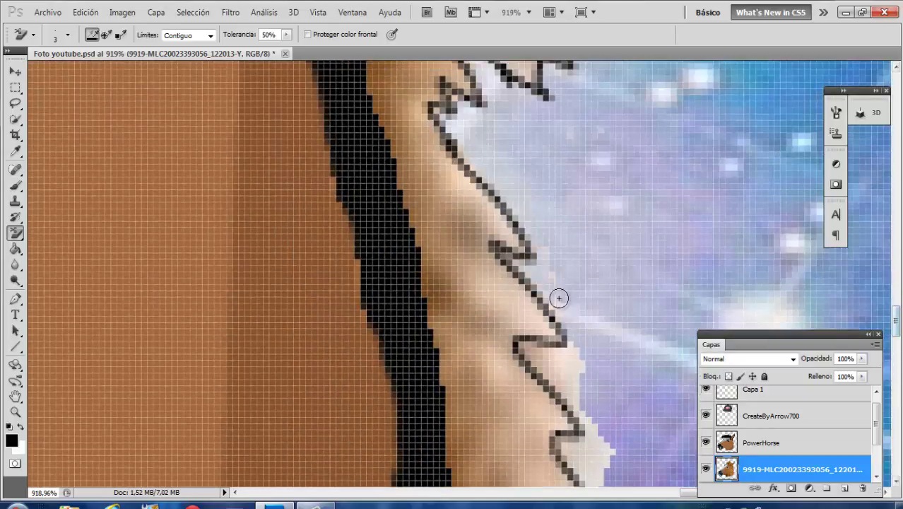
{"action": "scroll", "coordinate": [548, 198], "scroll_direction": "down", "scroll_amount": 3}
{"action": "mouse_move", "coordinate": [548, 198]}
{"action": "left_mouse_down"}
{"action": "mouse_move", "coordinate": [611, 217]}
{"action": "mouse_move", "coordinate": [560, 248]}
{"action": "left_mouse_up"}
{"action": "scroll", "coordinate": [560, 248], "scroll_direction": "down", "scroll_amount": 3}
{"action": "scroll", "coordinate": [586, 126], "scroll_direction": "down", "scroll_amount": 3}
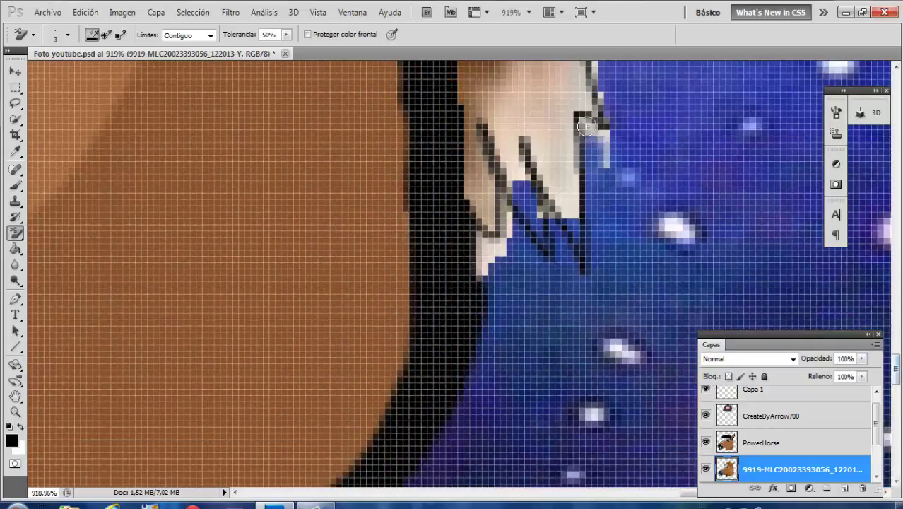
Select all the layers, including the galaxy background, and merge them into one layer.
{"action": "left_click", "coordinate": [770, 415], "text": "shift"}
{"action": "scroll", "coordinate": [792, 438], "scroll_direction": "down", "scroll_amount": 2}
{"action": "left_click", "coordinate": [806, 479], "text": "shift"}
{"action": "right_click", "coordinate": [806, 479]}
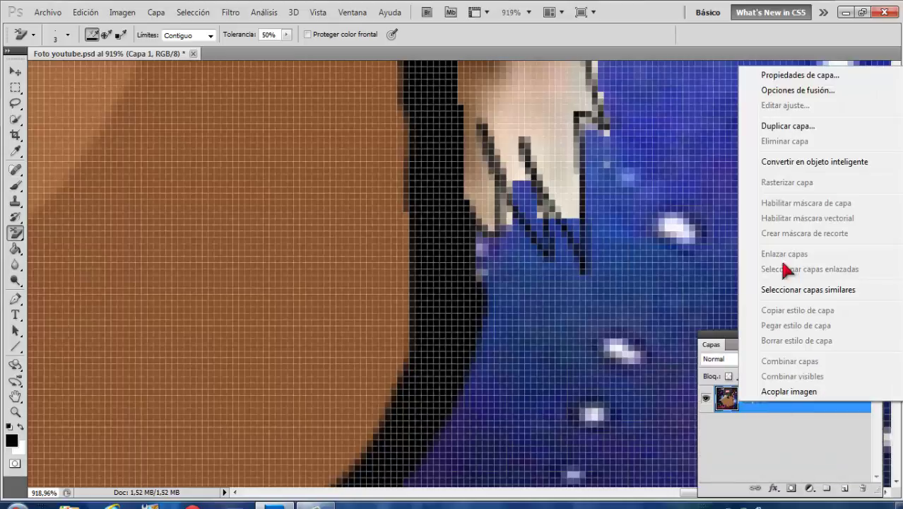
Rename the merged drawing layer as Mega Pony.
{"action": "left_click", "coordinate": [749, 377]}
{"action": "type", "text": "Mega Pony"}
{"action": "left_click", "coordinate": [543, 174]}
{"action": "key", "text": "z"}
{"action": "left_click", "coordinate": [63, 34]}
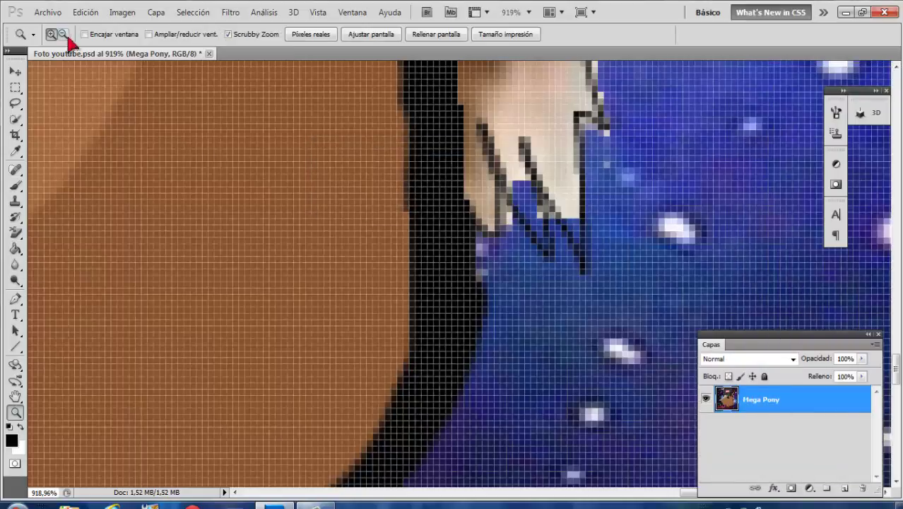
{"action": "left_click", "coordinate": [210, 154]}
{"action": "left_click", "coordinate": [697, 245]}
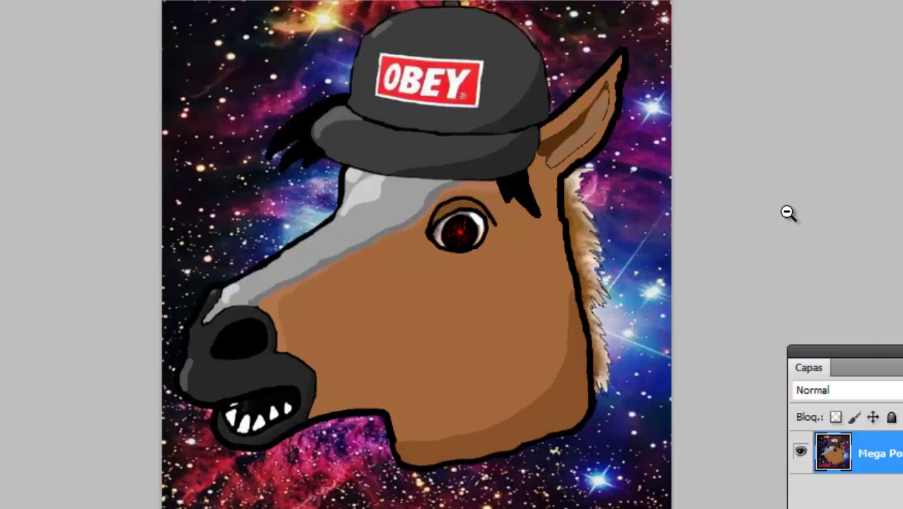